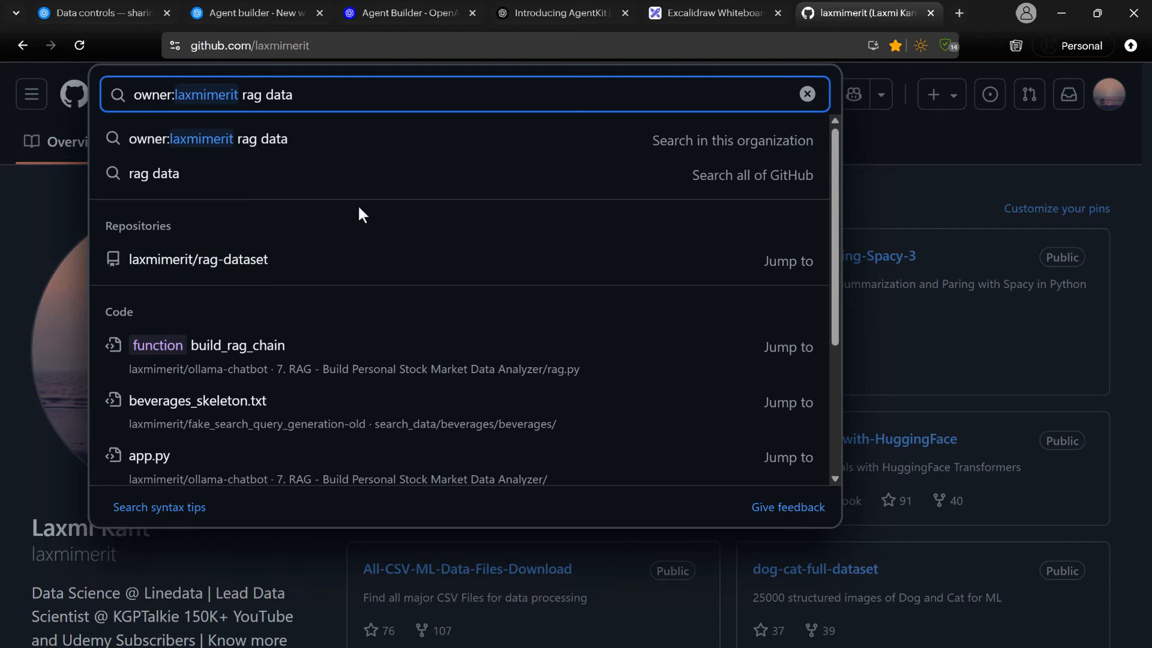
Open the rag-dataset repository and examine its download options and the facebook and amazon folders under finance.
{"action": "left_click", "coordinate": [203, 262]}
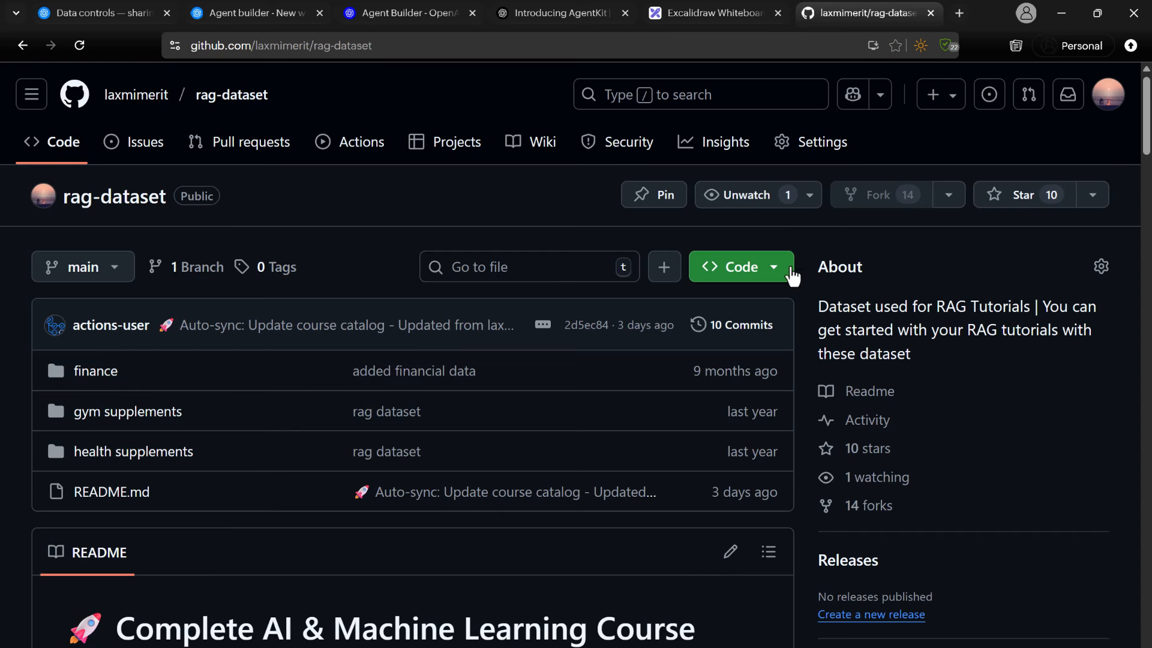
{"action": "left_click", "coordinate": [774, 268]}
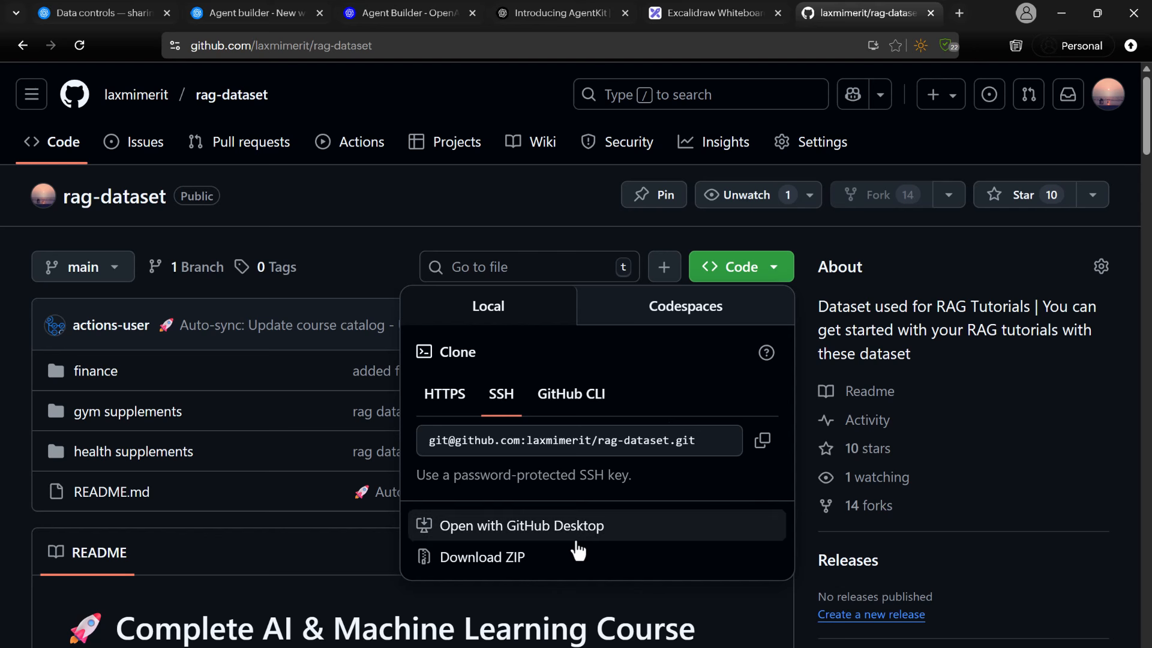
{"action": "left_click", "coordinate": [119, 376]}
{"action": "left_click", "coordinate": [118, 376]}
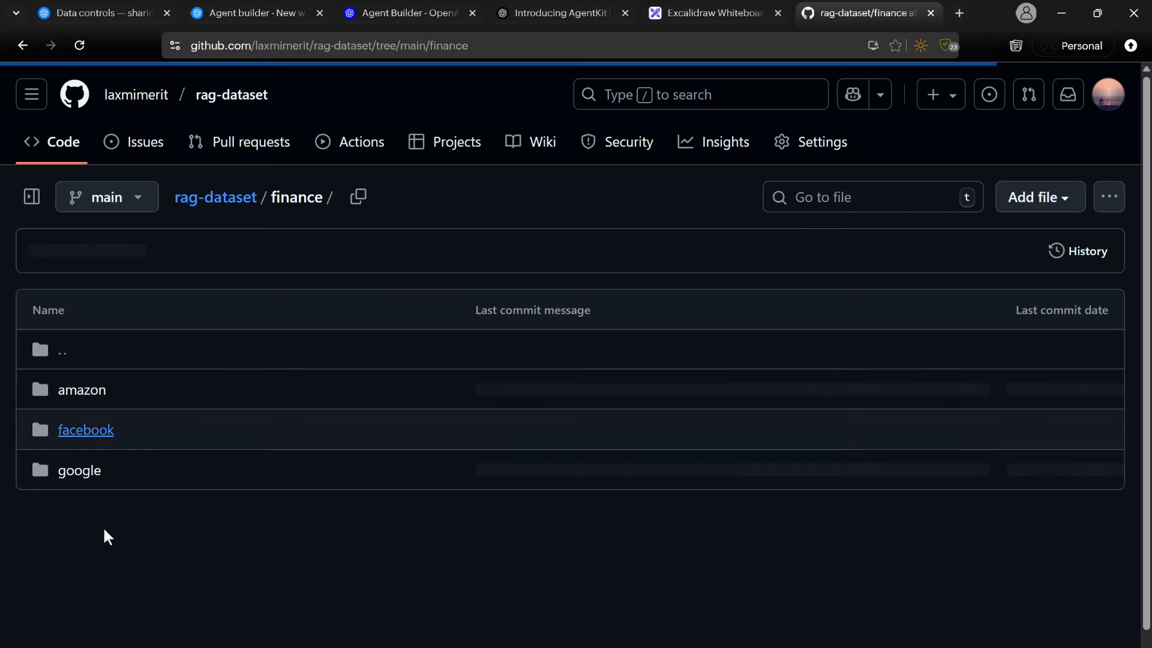
{"action": "left_click", "coordinate": [85, 428]}
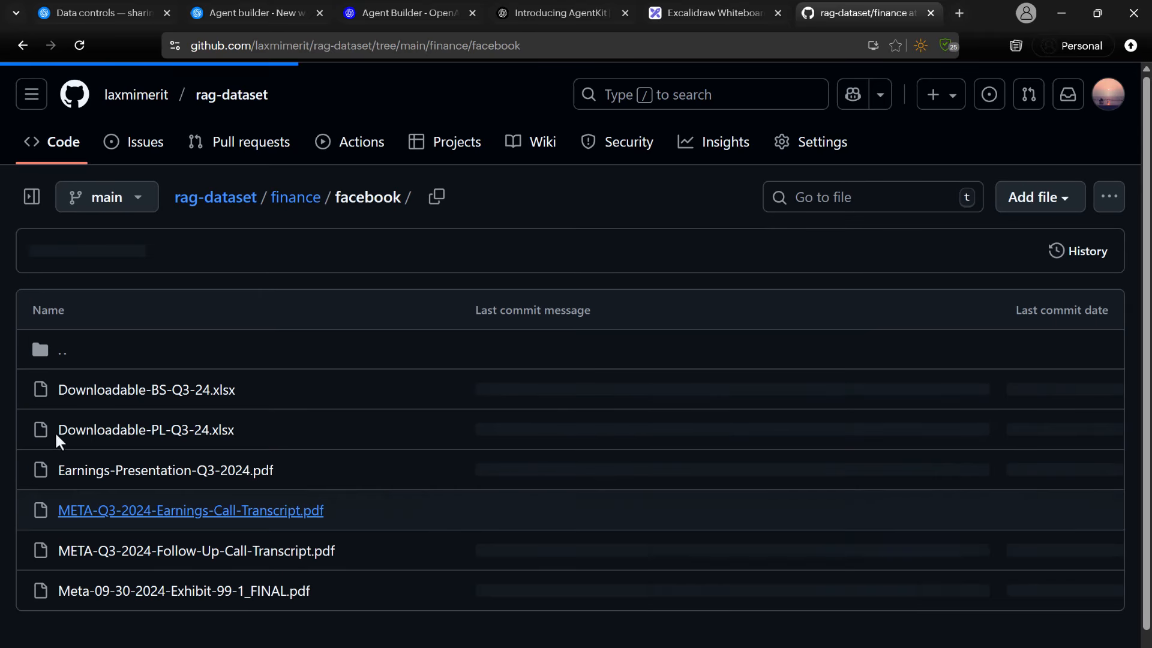
{"action": "left_click", "coordinate": [305, 201]}
{"action": "left_click", "coordinate": [77, 391]}
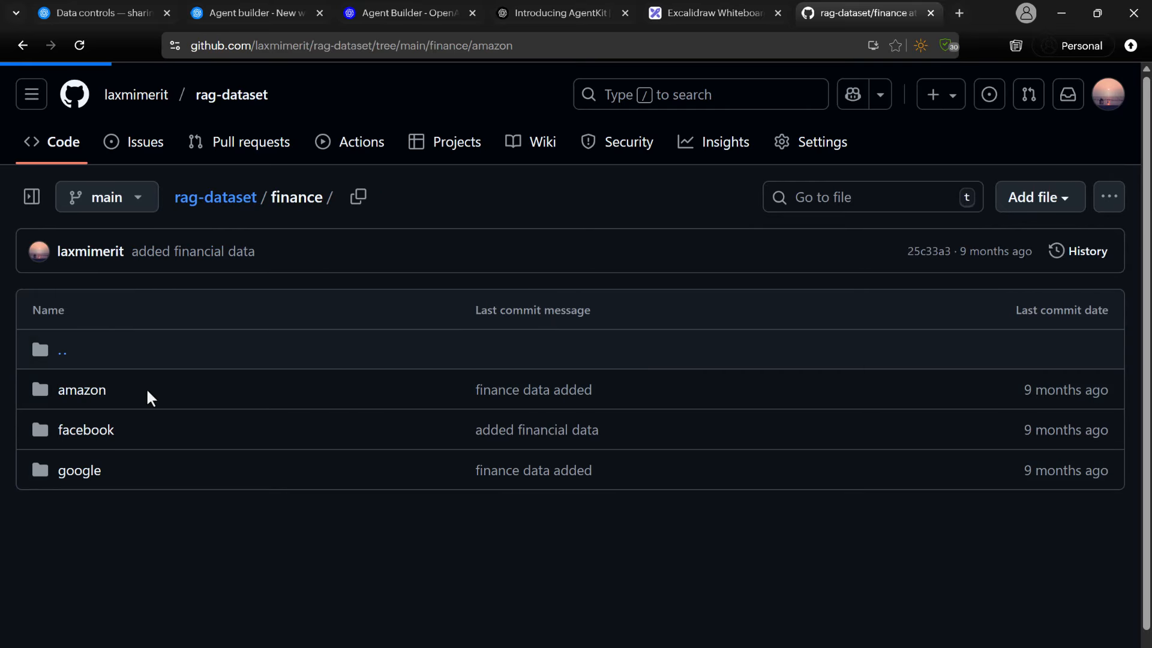
Switch back to the Agent builder workflow and start uploading a file for the RAG Agent's file search.
{"action": "left_click", "coordinate": [705, 13]}
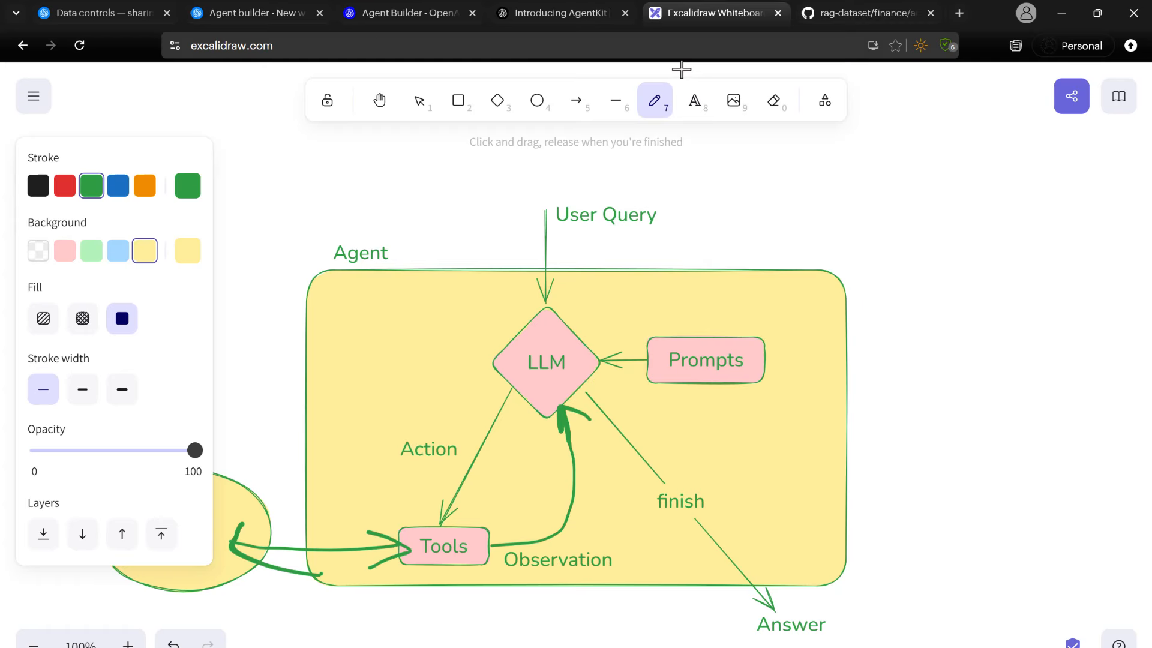
{"action": "left_click", "coordinate": [512, 12]}
{"action": "left_click", "coordinate": [381, 13]}
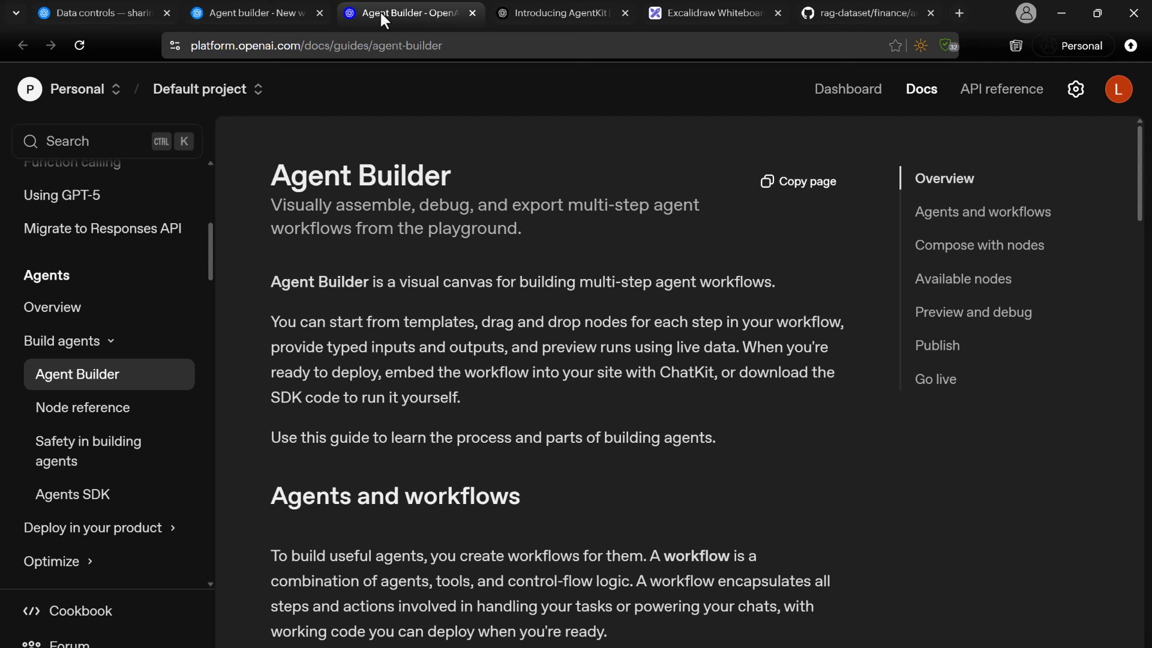
{"action": "left_click", "coordinate": [250, 20]}
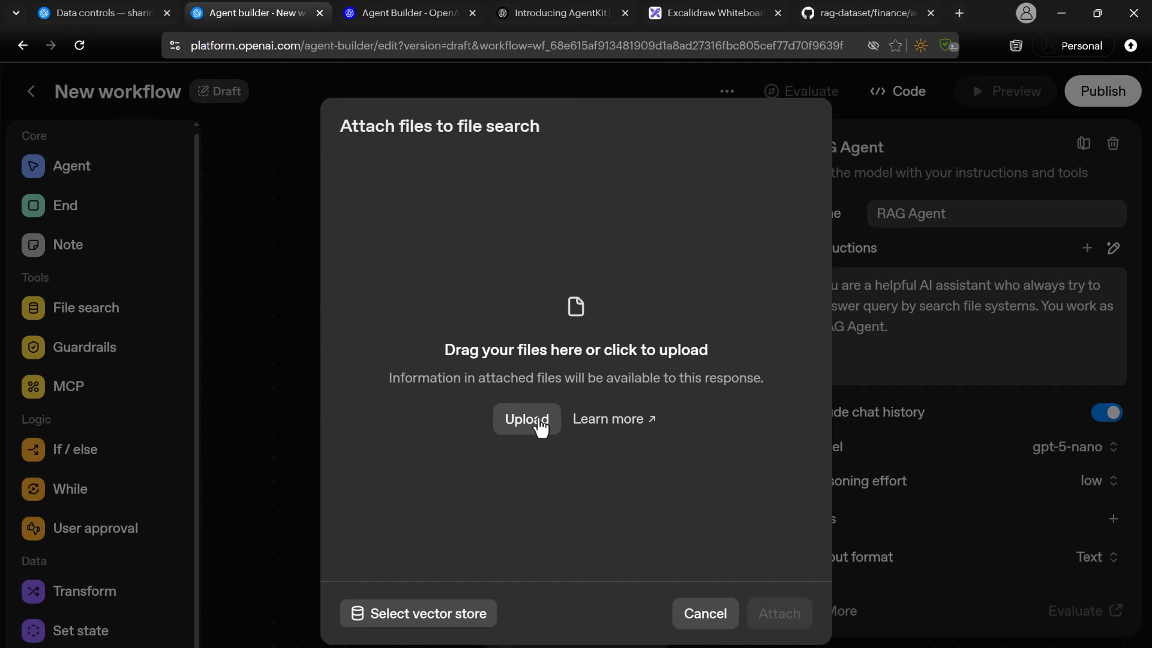
{"action": "left_click", "coordinate": [519, 429]}
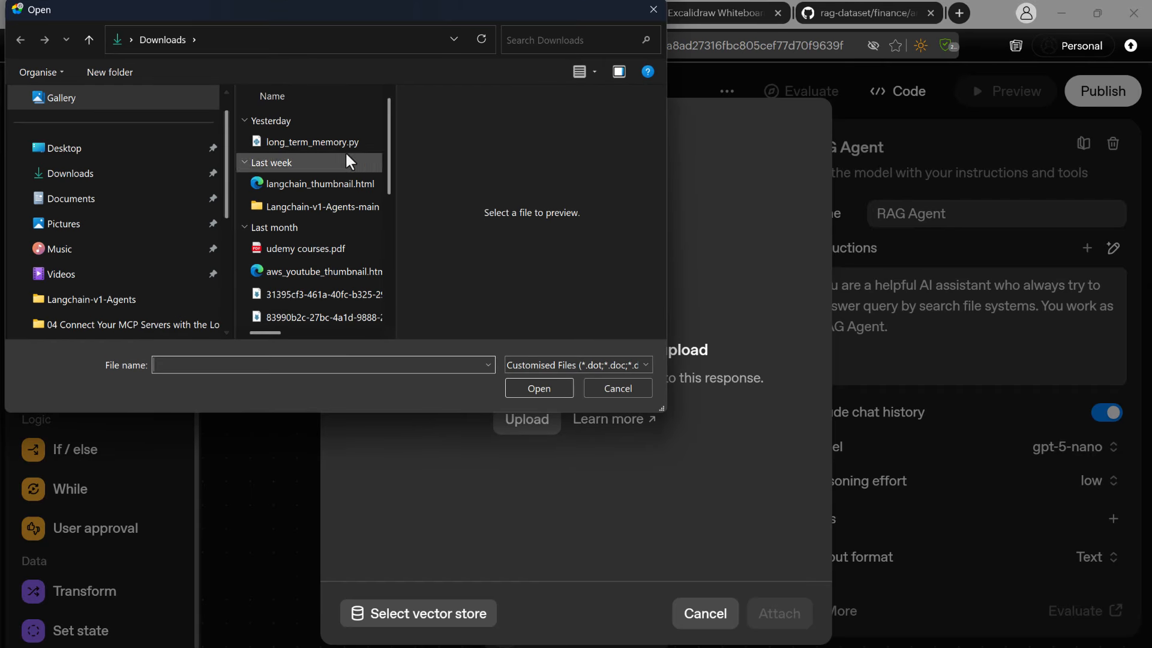
Browse to the google folder inside rag-dataset-main's finance folder in Downloads.
{"action": "scroll", "coordinate": [349, 160], "scroll_direction": "down", "scroll_amount": 5}
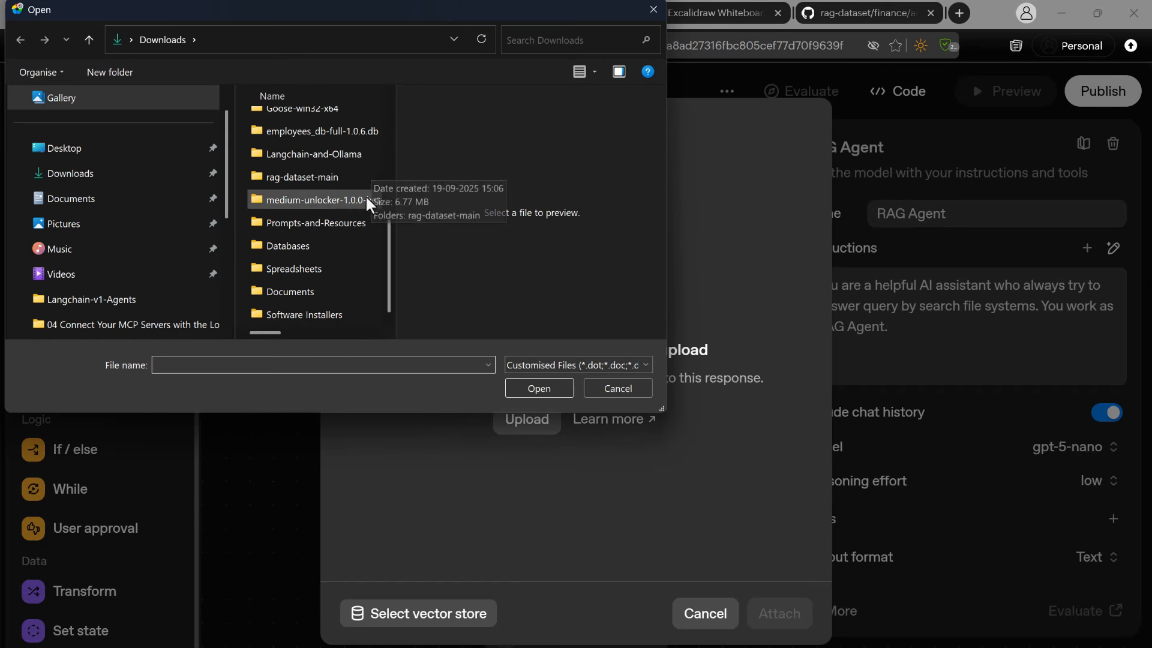
{"action": "double_click", "coordinate": [300, 180]}
{"action": "double_click", "coordinate": [295, 144]}
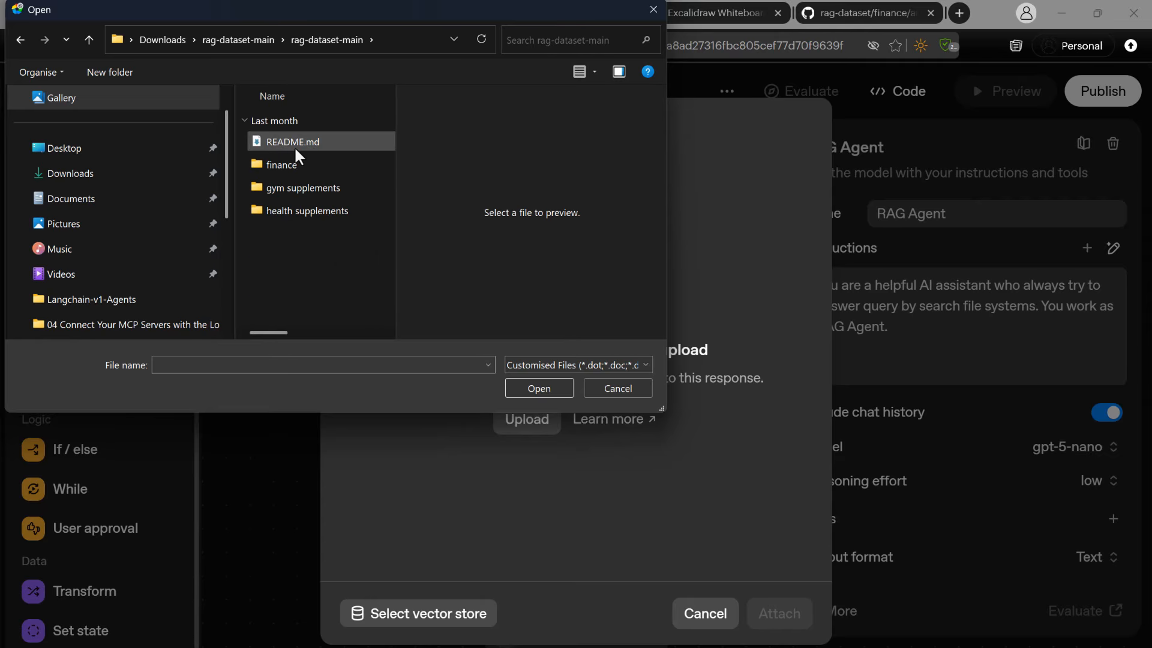
{"action": "double_click", "coordinate": [291, 165]}
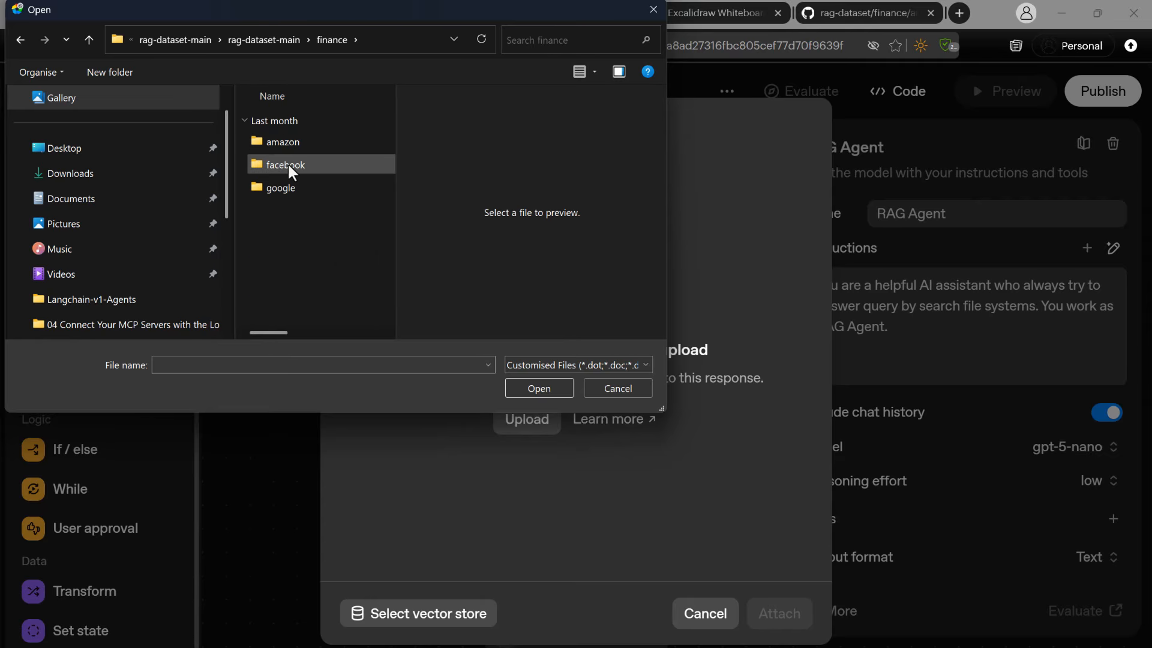
{"action": "left_click", "coordinate": [264, 39]}
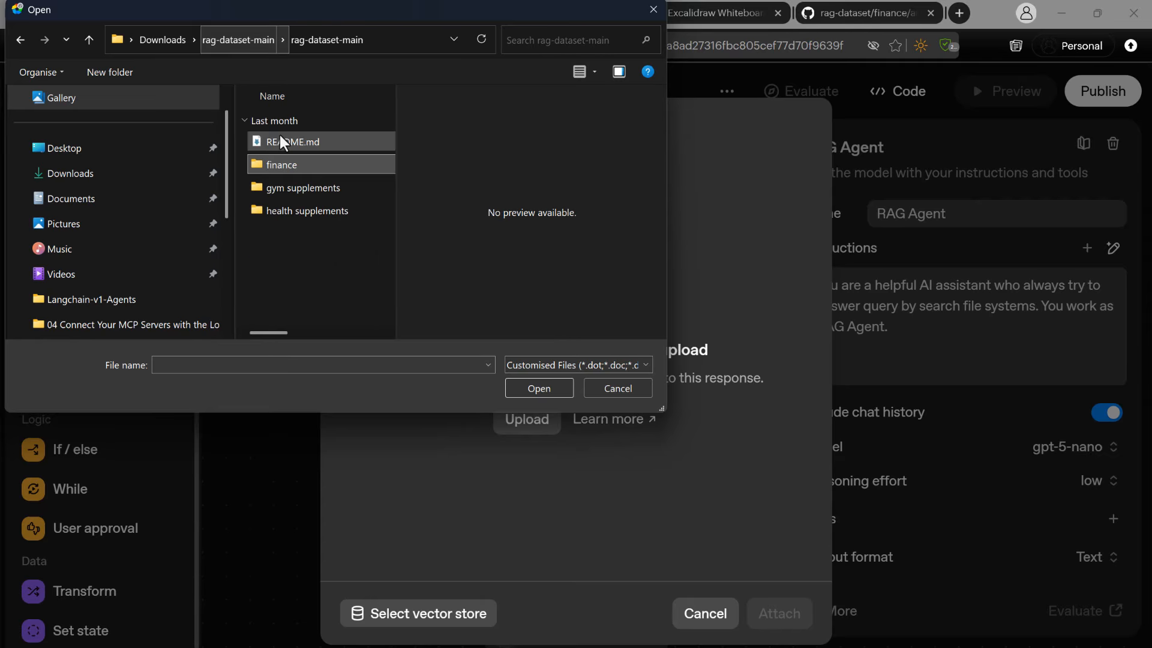
{"action": "double_click", "coordinate": [293, 213]}
{"action": "left_click", "coordinate": [271, 36]}
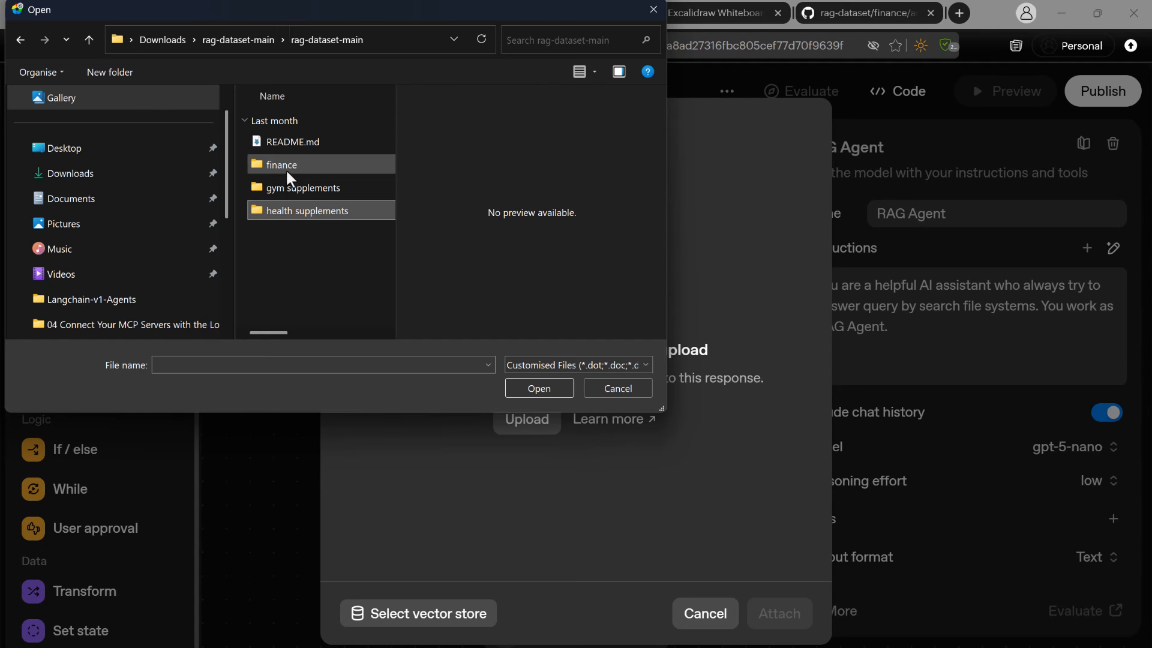
{"action": "double_click", "coordinate": [284, 169]}
{"action": "double_click", "coordinate": [291, 179]}
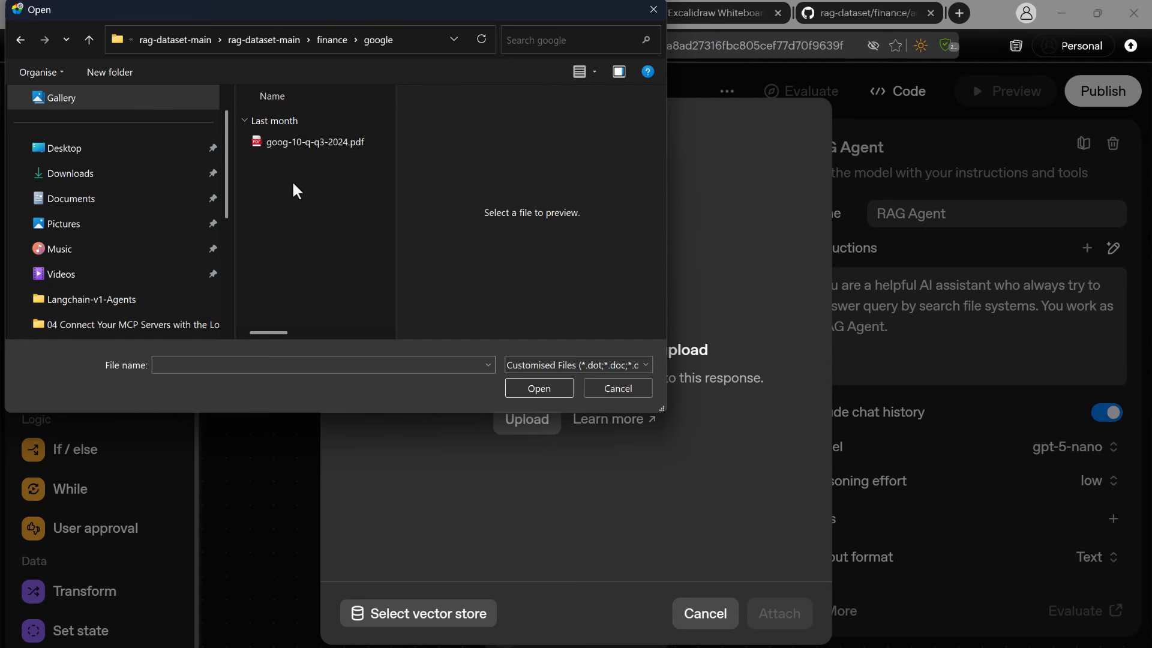
Preview and upload goog-10-q-q3-2024.pdf, and attach it to the RAG Agent's file search.
{"action": "left_click", "coordinate": [292, 144]}
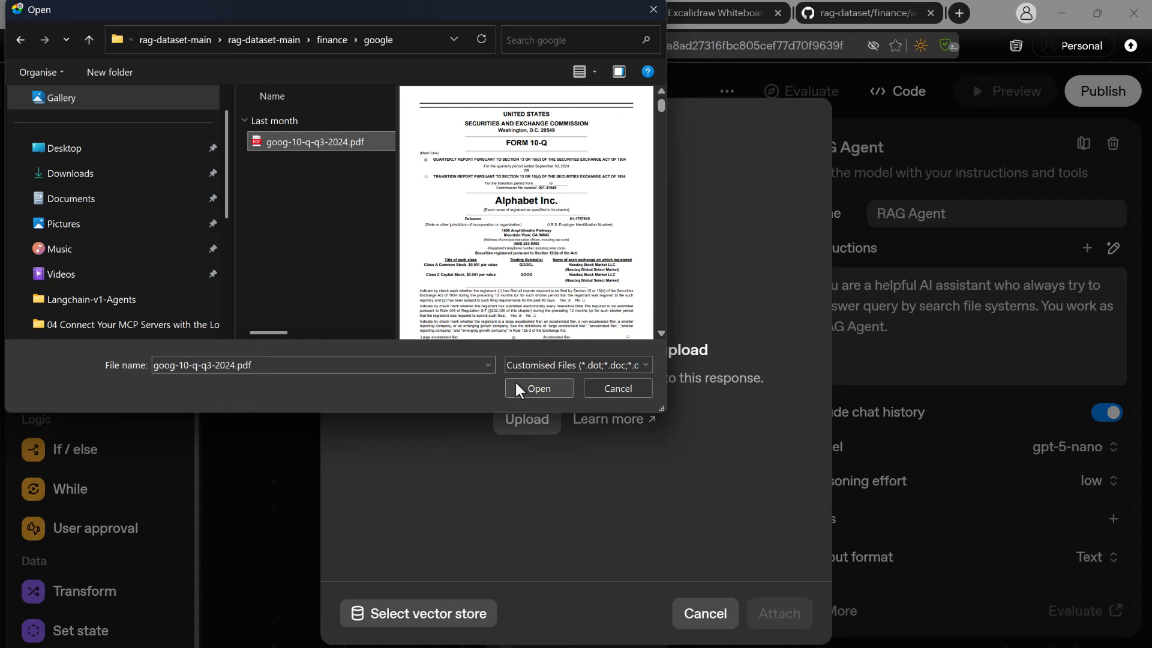
{"action": "scroll", "coordinate": [557, 233], "scroll_direction": "down", "scroll_amount": 5}
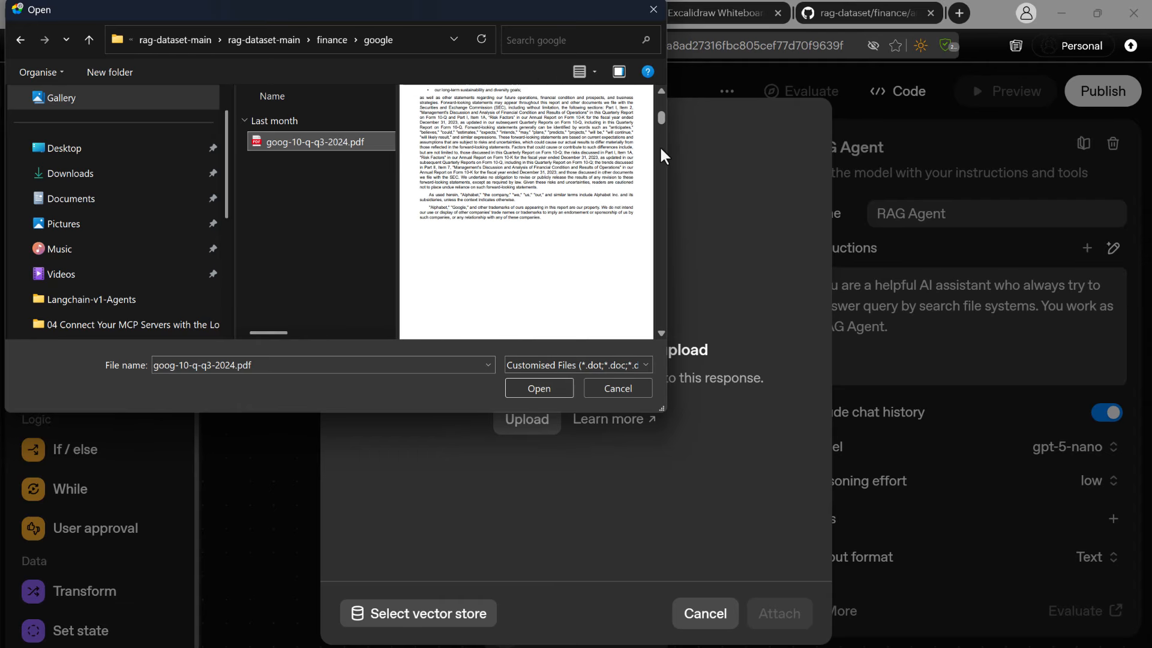
{"action": "left_click", "coordinate": [663, 107]}
{"action": "left_click_drag", "start_coordinate": [661, 115], "coordinate": [661, 350]}
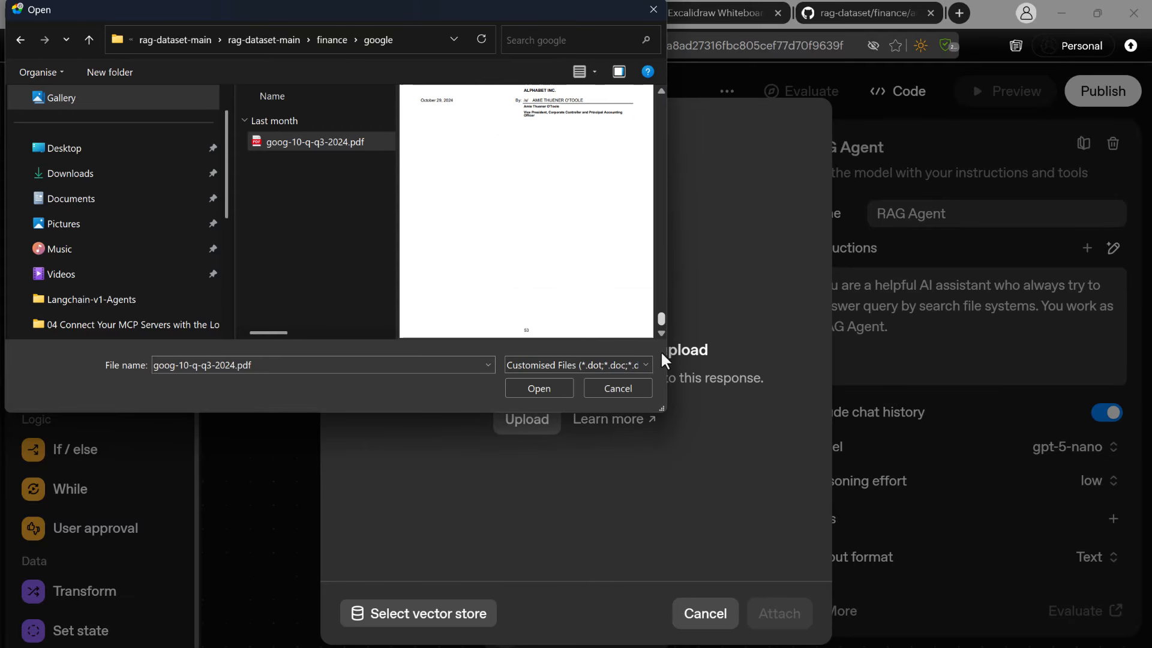
{"action": "left_click", "coordinate": [537, 389]}
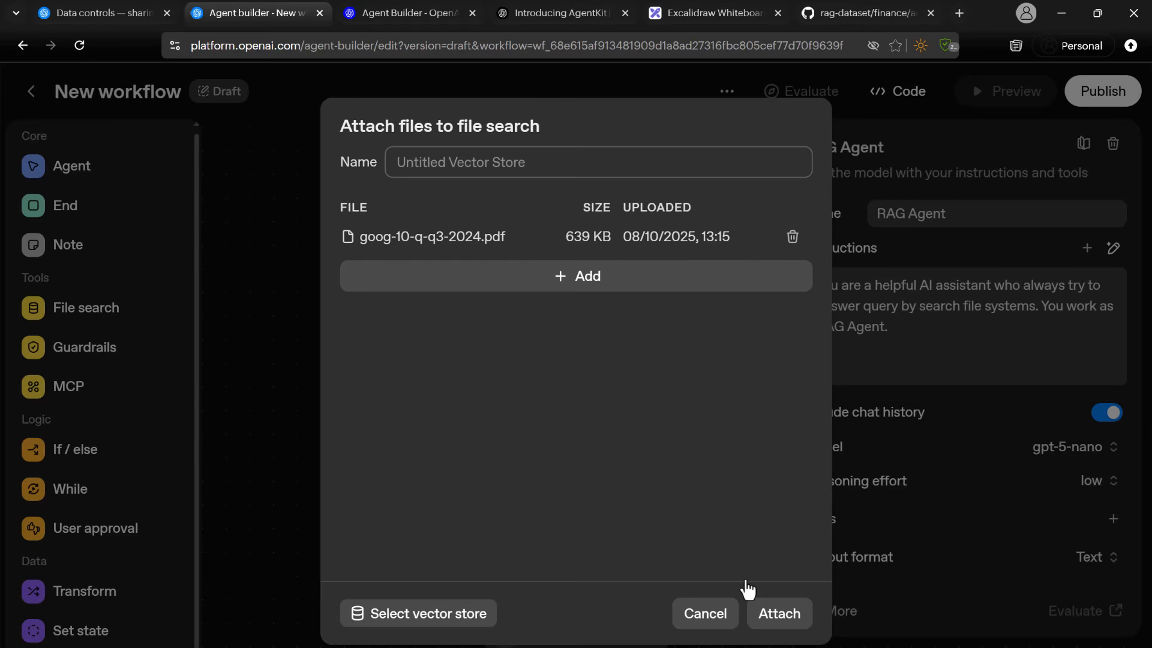
{"action": "left_click", "coordinate": [775, 617]}
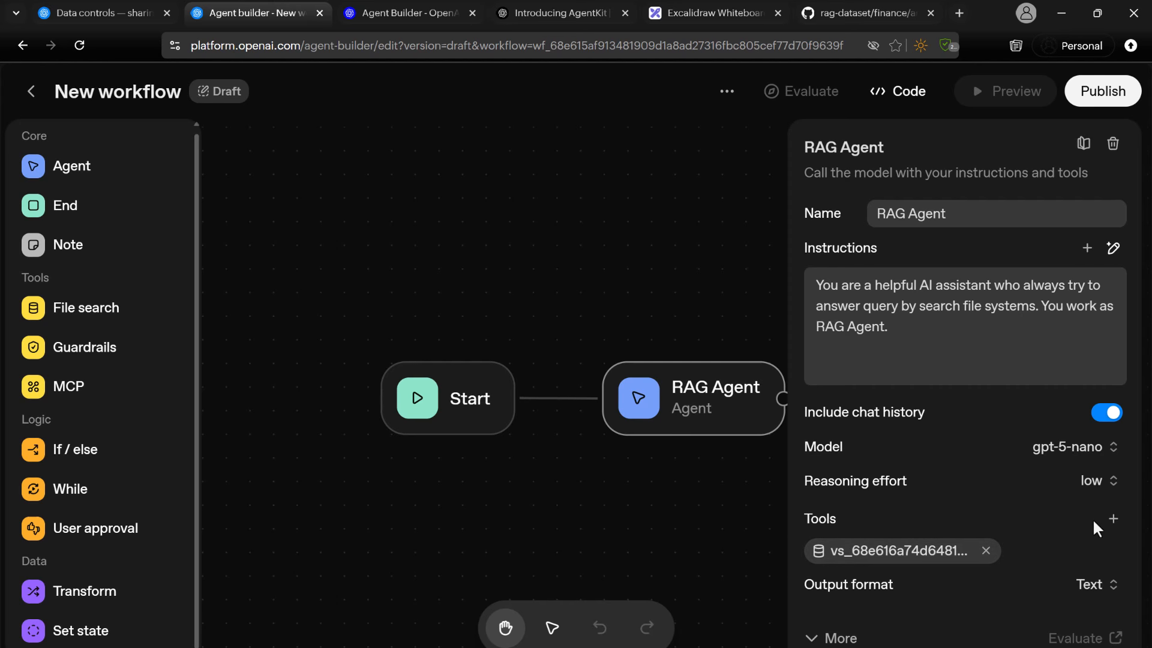
Add another file search tool to the RAG Agent and open the existing vector stores page from its vector store selection.
{"action": "left_click", "coordinate": [1115, 519]}
{"action": "left_click", "coordinate": [1068, 325]}
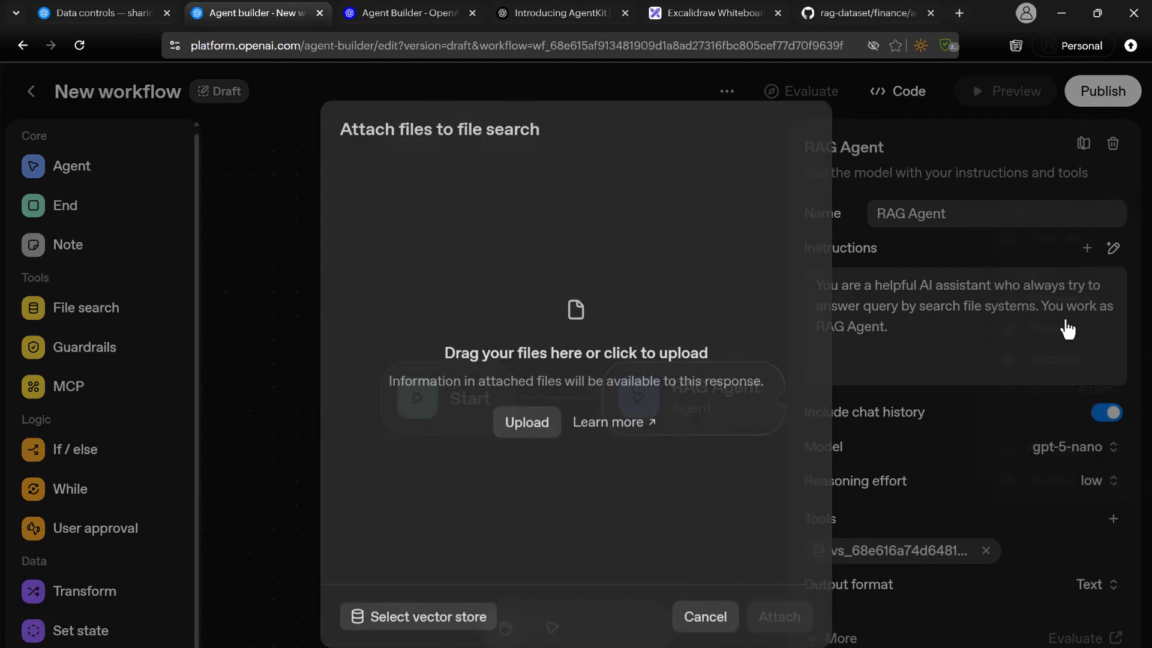
{"action": "left_click", "coordinate": [476, 621]}
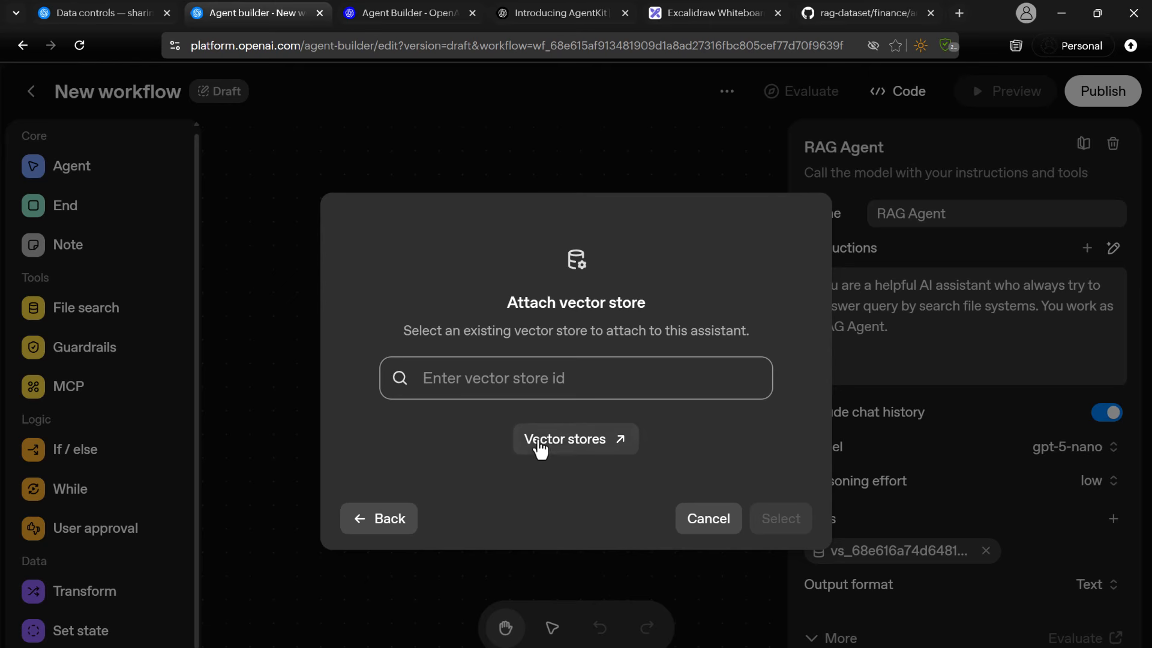
{"action": "left_click", "coordinate": [550, 442]}
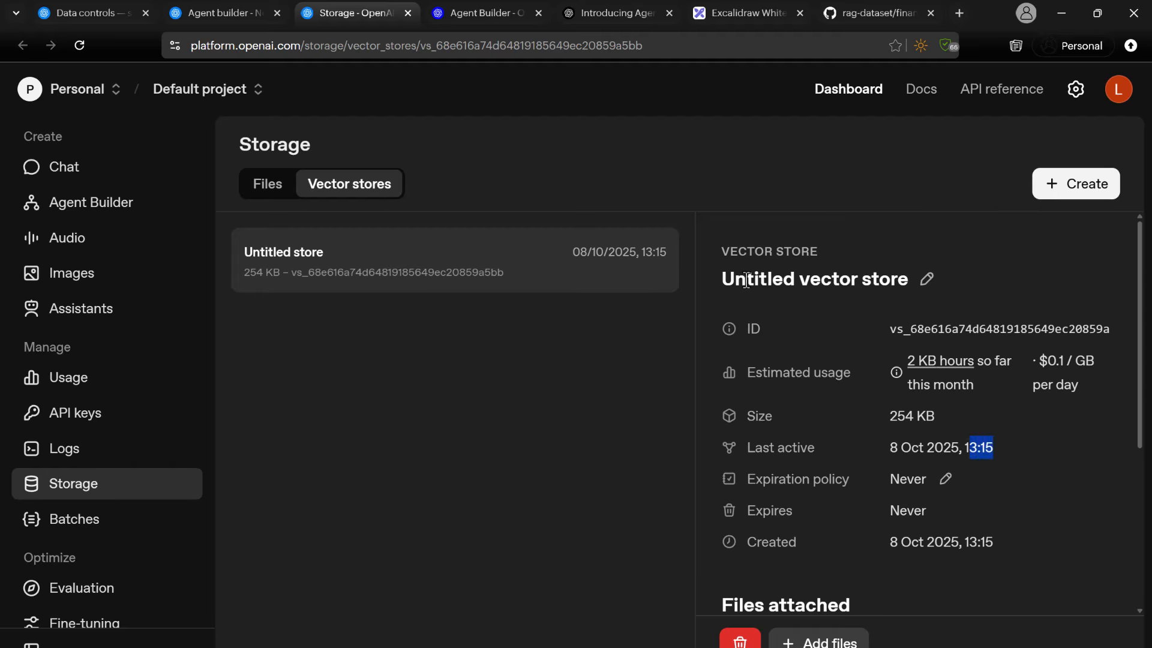
Check the untitled vector store's attached file and rename the store as finance_vector_store.
{"action": "left_click_drag", "start_coordinate": [723, 281], "coordinate": [886, 286]}
{"action": "scroll", "coordinate": [846, 394], "scroll_direction": "down", "scroll_amount": 3}
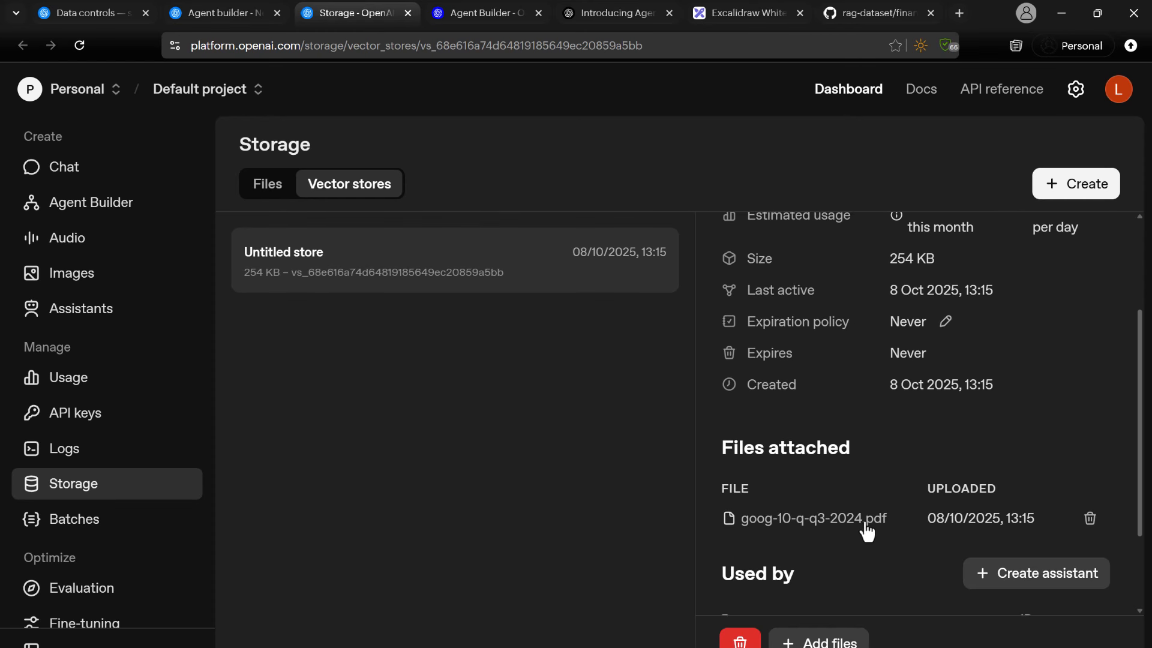
{"action": "scroll", "coordinate": [846, 447], "scroll_direction": "up", "scroll_amount": 3}
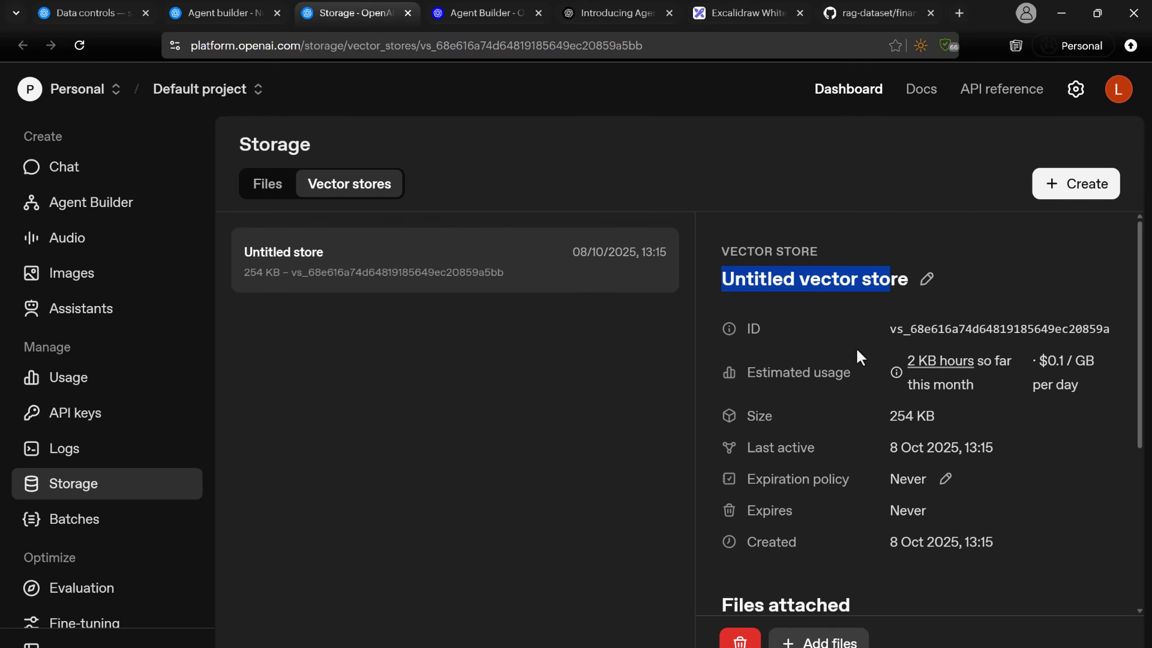
{"action": "left_click", "coordinate": [927, 279]}
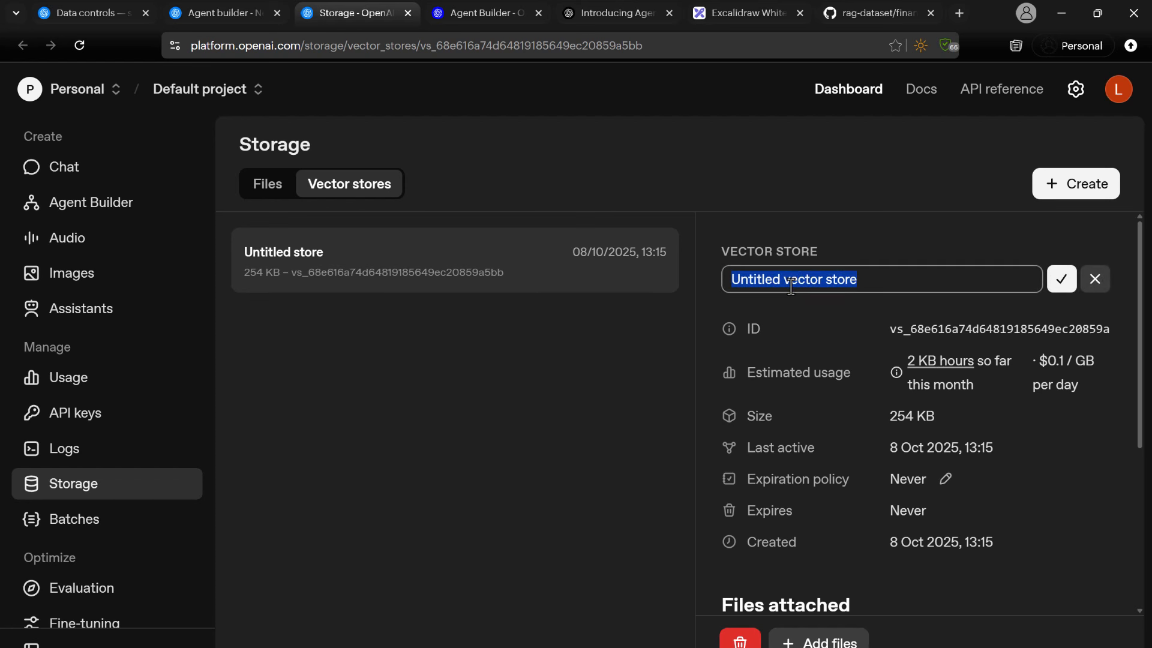
{"action": "type", "text": "ra"}
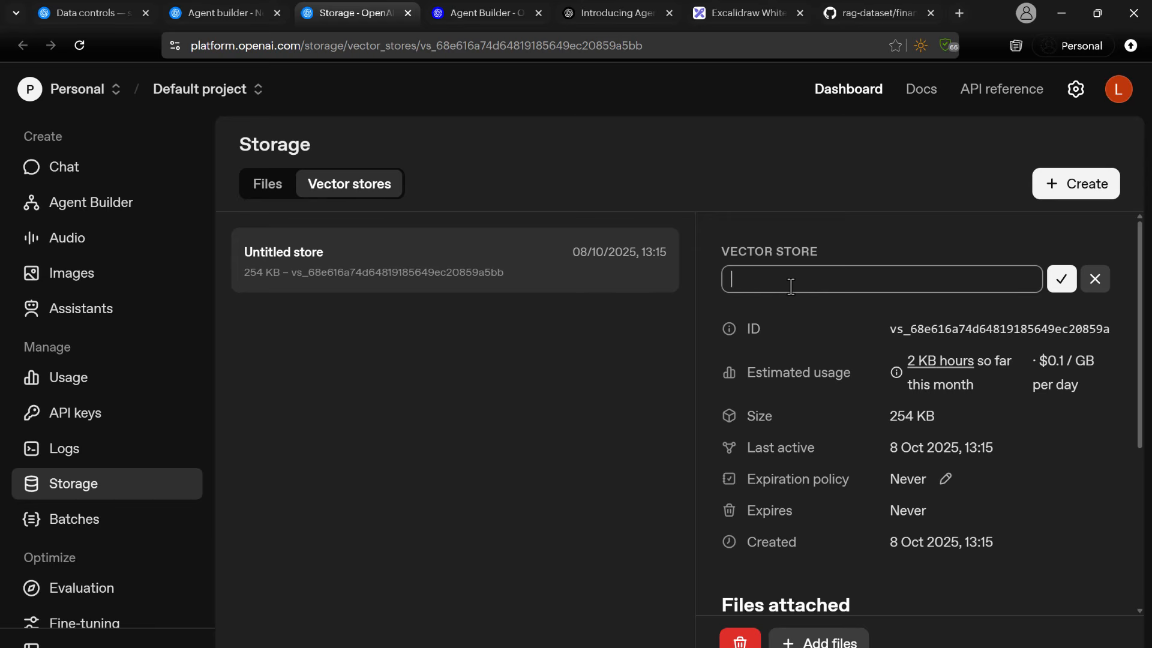
{"action": "type", "text": "nance_vs"}
{"action": "left_click", "coordinate": [1059, 279]}
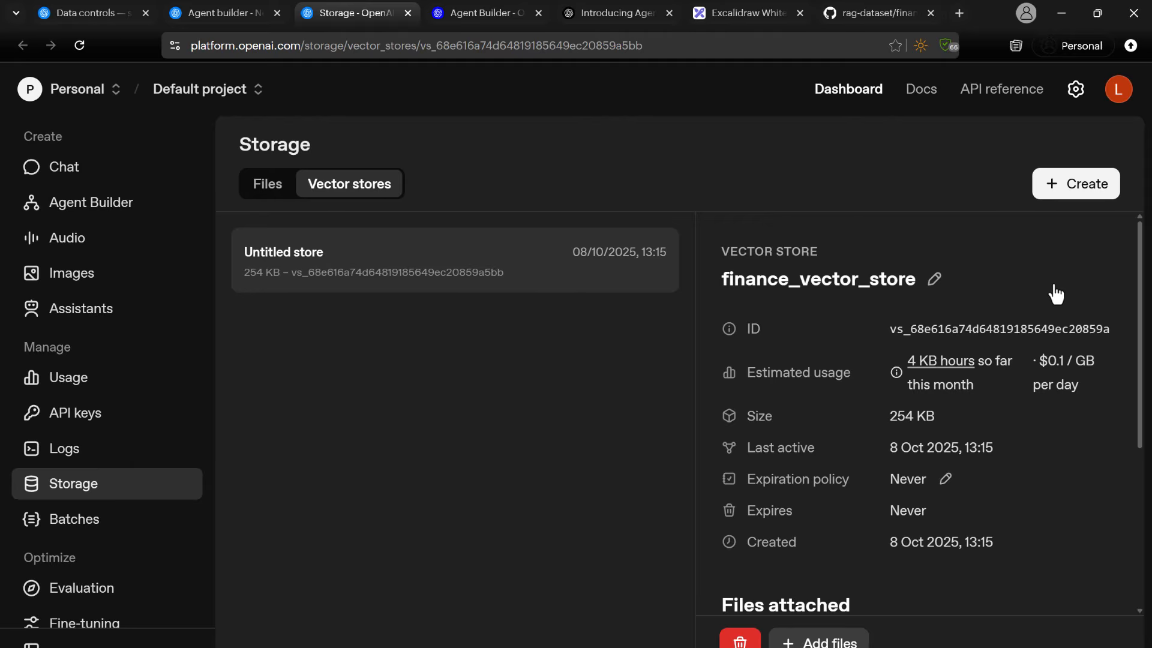
Try to attach finance_vector_store to the RAG Agent in Agent builder using its copied ID.
{"action": "left_click", "coordinate": [1003, 324]}
{"action": "left_click", "coordinate": [211, 23]}
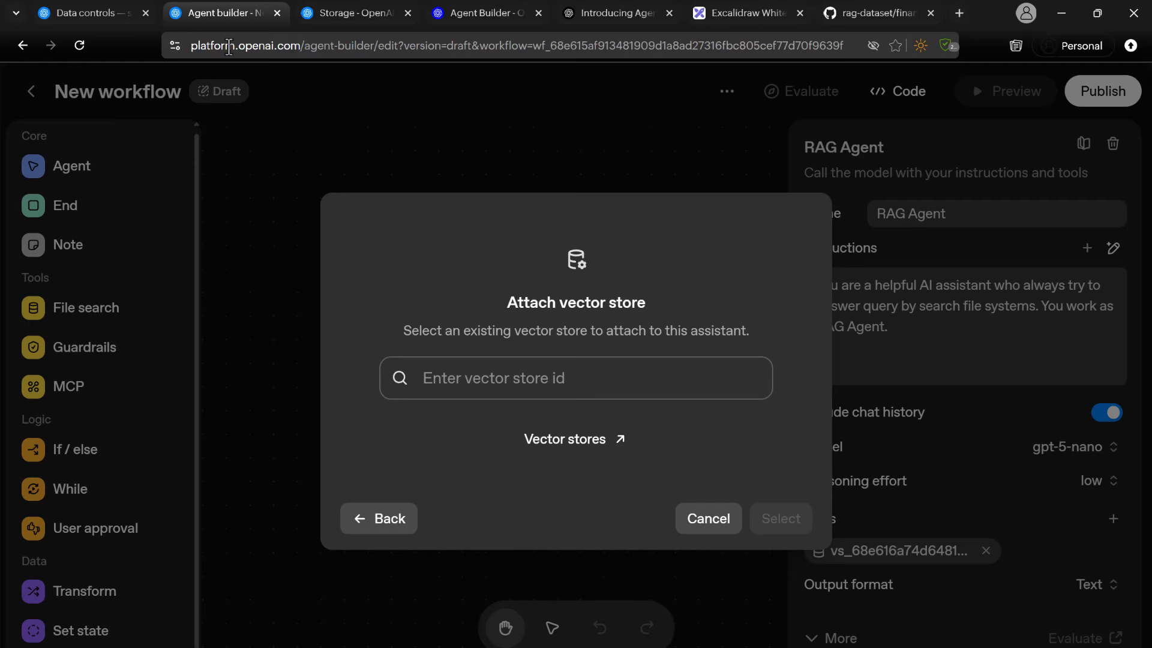
{"action": "left_click", "coordinate": [474, 368]}
{"action": "key", "text": "ctrl+v"}
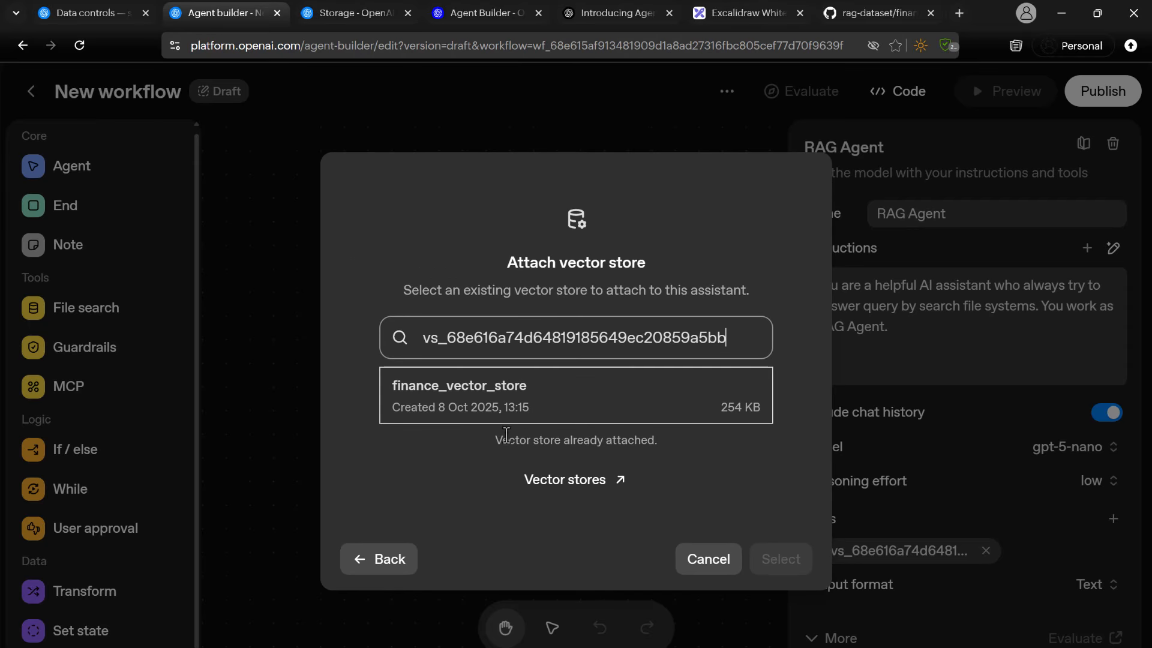
{"action": "left_click_drag", "start_coordinate": [494, 440], "coordinate": [664, 442]}
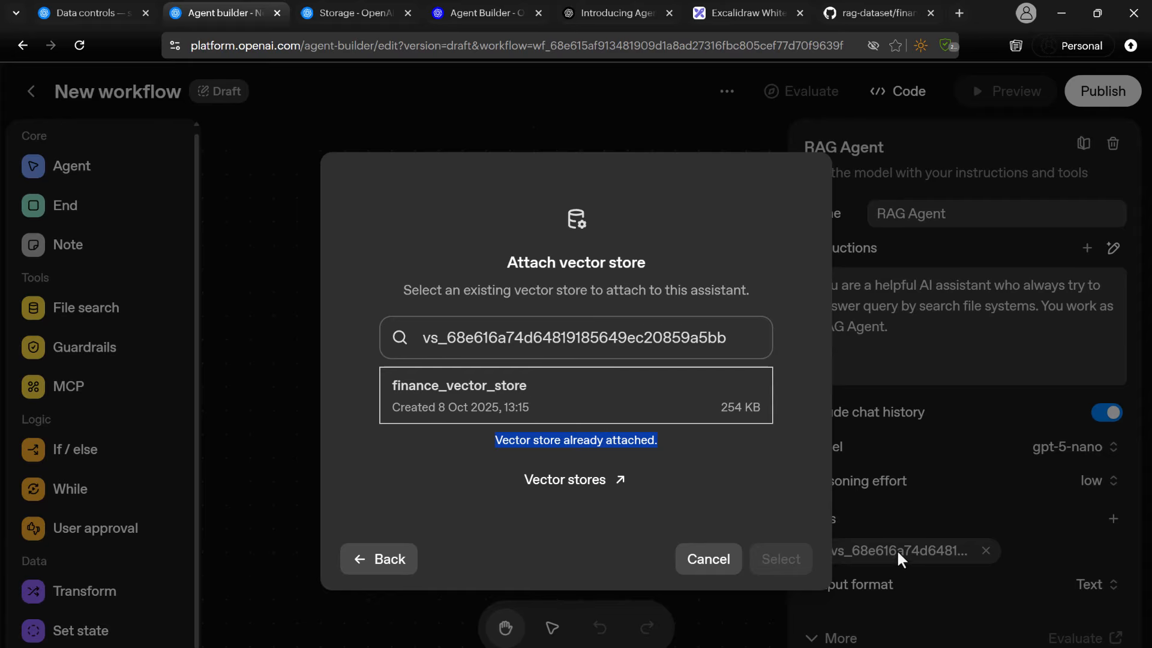
{"action": "left_click", "coordinate": [701, 560]}
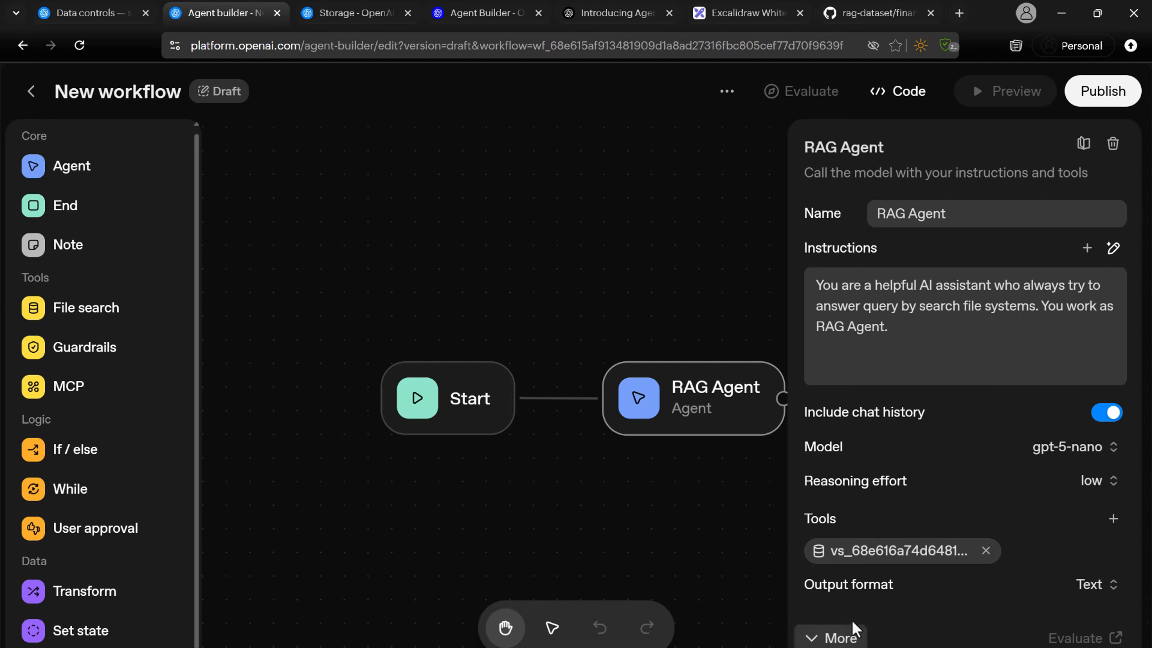
Expand the RAG Agent's additional settings and examine the available output formats.
{"action": "left_click", "coordinate": [840, 637]}
{"action": "scroll", "coordinate": [873, 564], "scroll_direction": "down", "scroll_amount": 3}
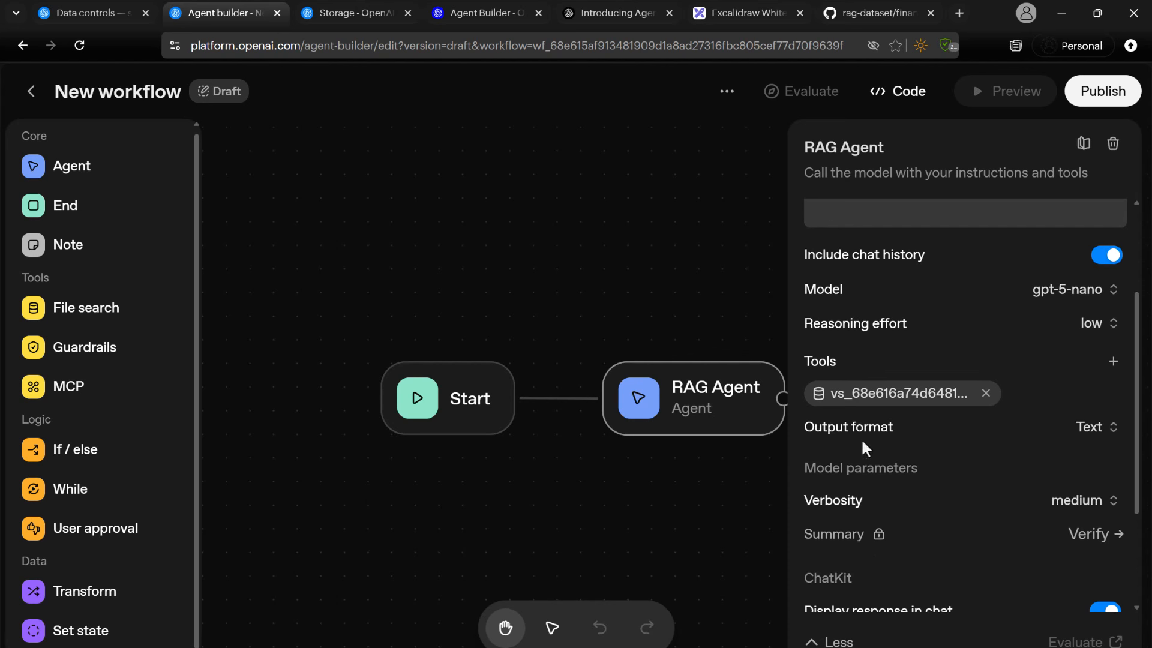
{"action": "left_click", "coordinate": [1091, 434]}
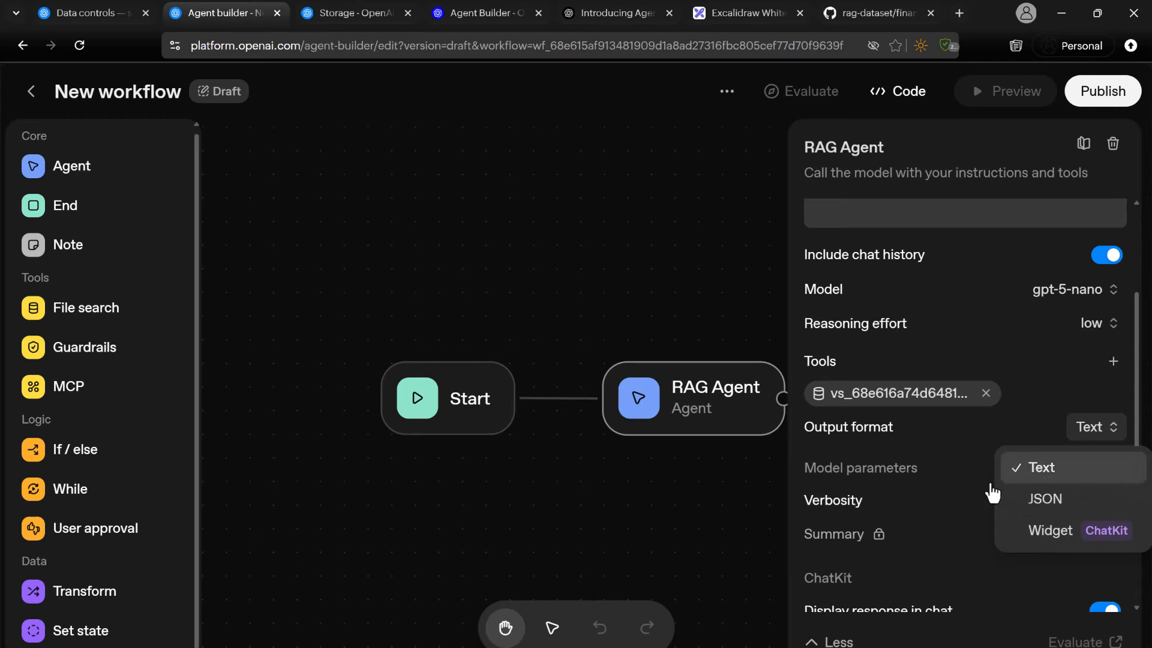
{"action": "left_click", "coordinate": [753, 514]}
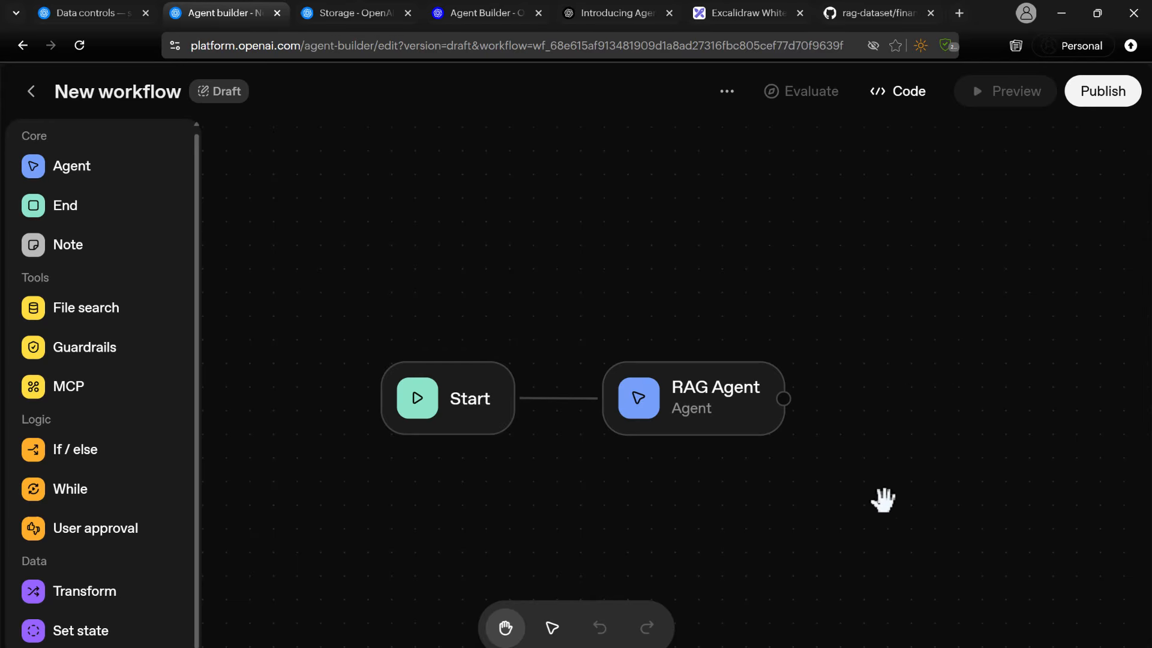
Expand the RAG Agent's additional settings and try switching the Continue on error option on and back off.
{"action": "left_click", "coordinate": [717, 387]}
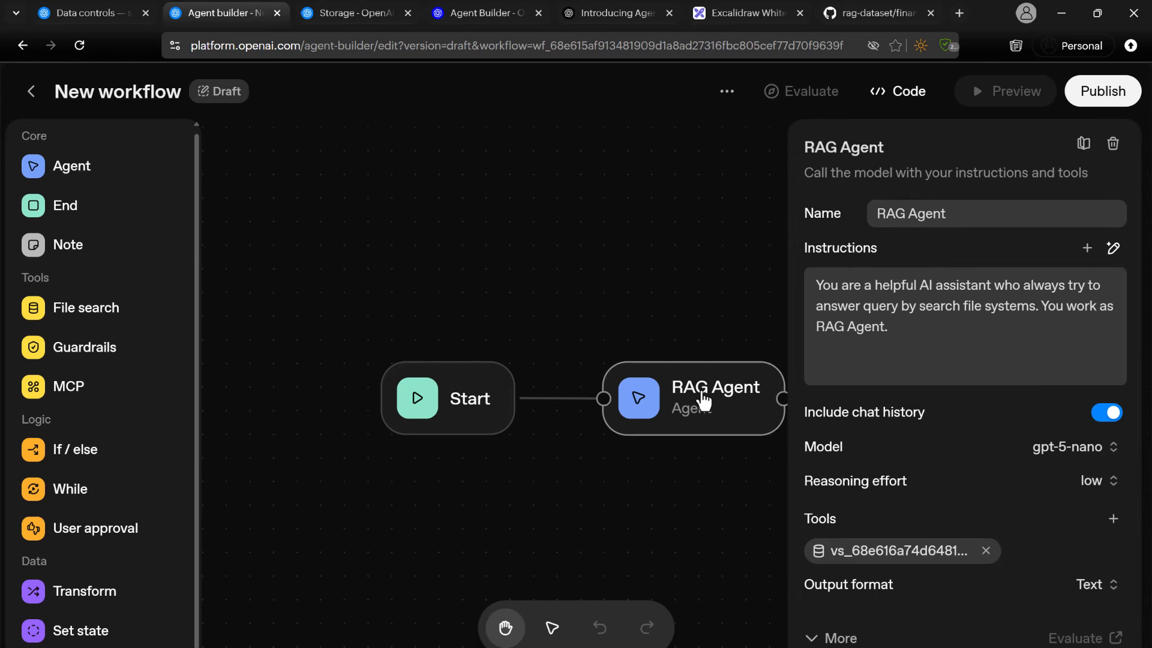
{"action": "left_click", "coordinate": [838, 638]}
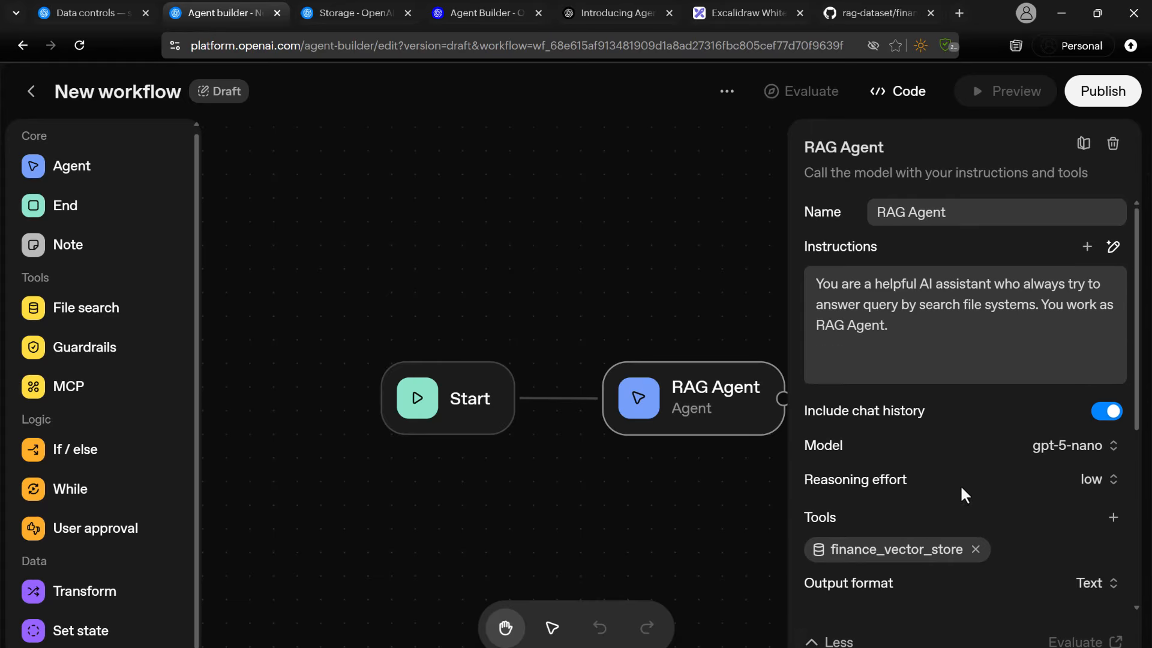
{"action": "scroll", "coordinate": [957, 420], "scroll_direction": "down", "scroll_amount": 5}
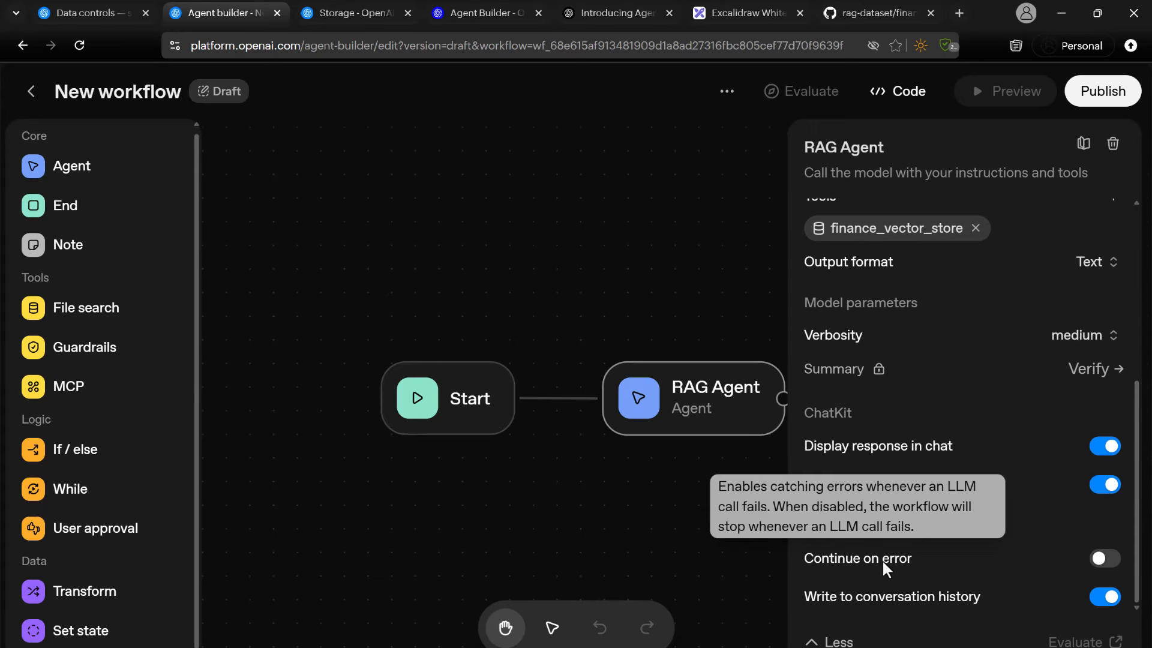
{"action": "mouse_move", "coordinate": [852, 570]}
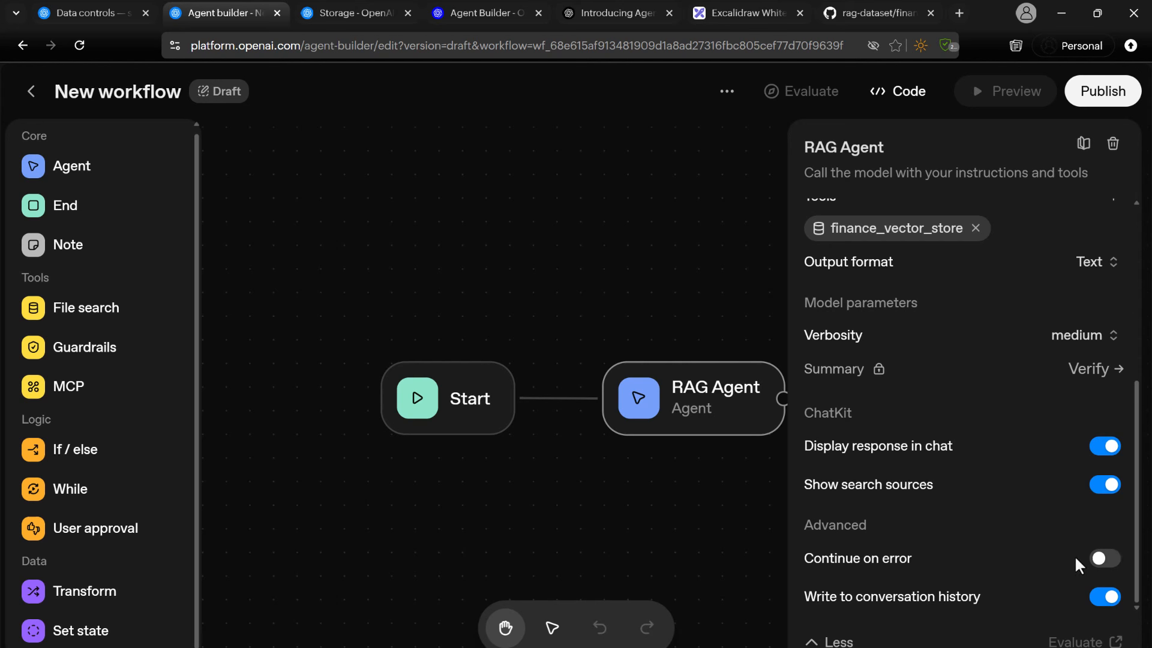
{"action": "left_click", "coordinate": [1107, 559]}
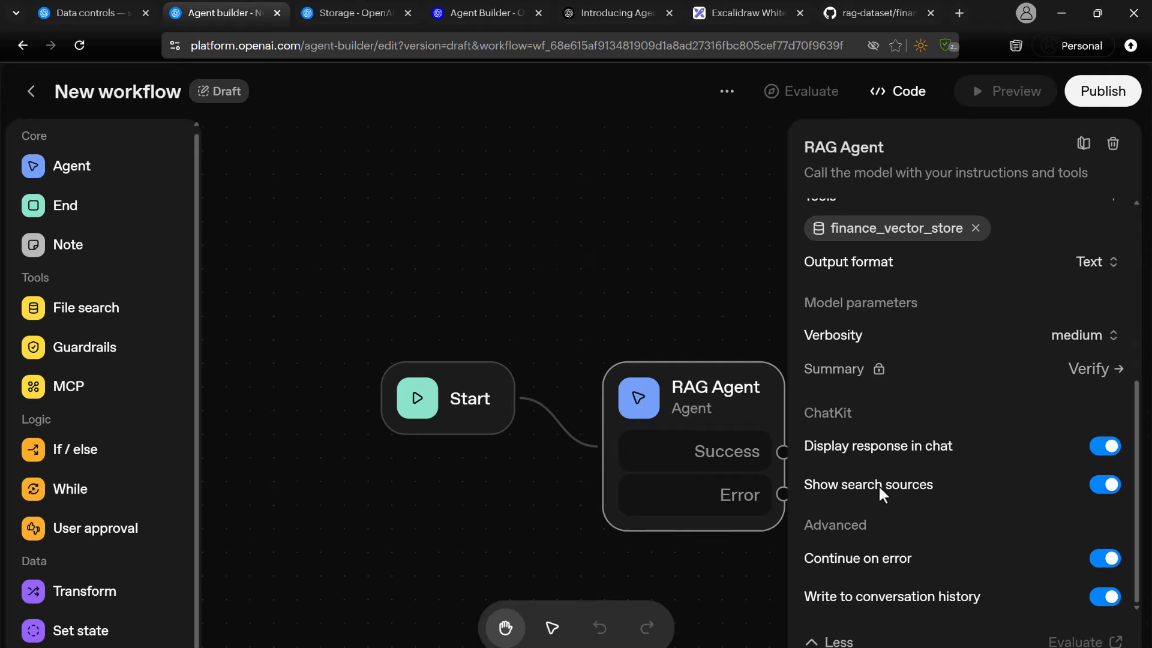
{"action": "left_click", "coordinate": [1102, 566]}
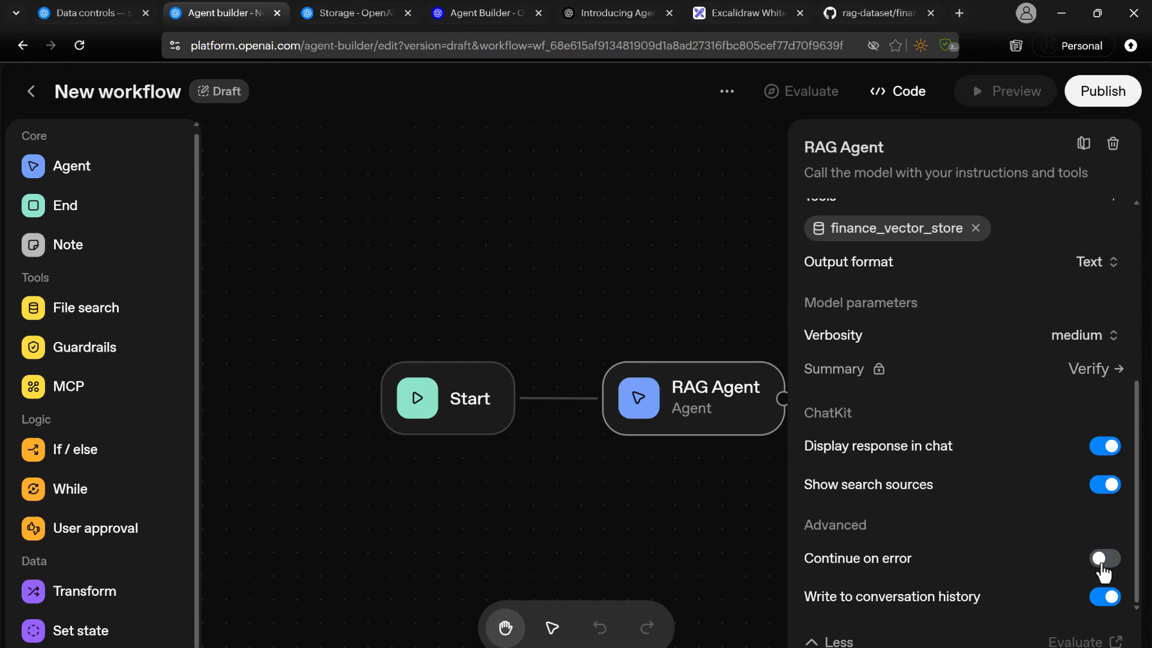
{"action": "left_click", "coordinate": [714, 506]}
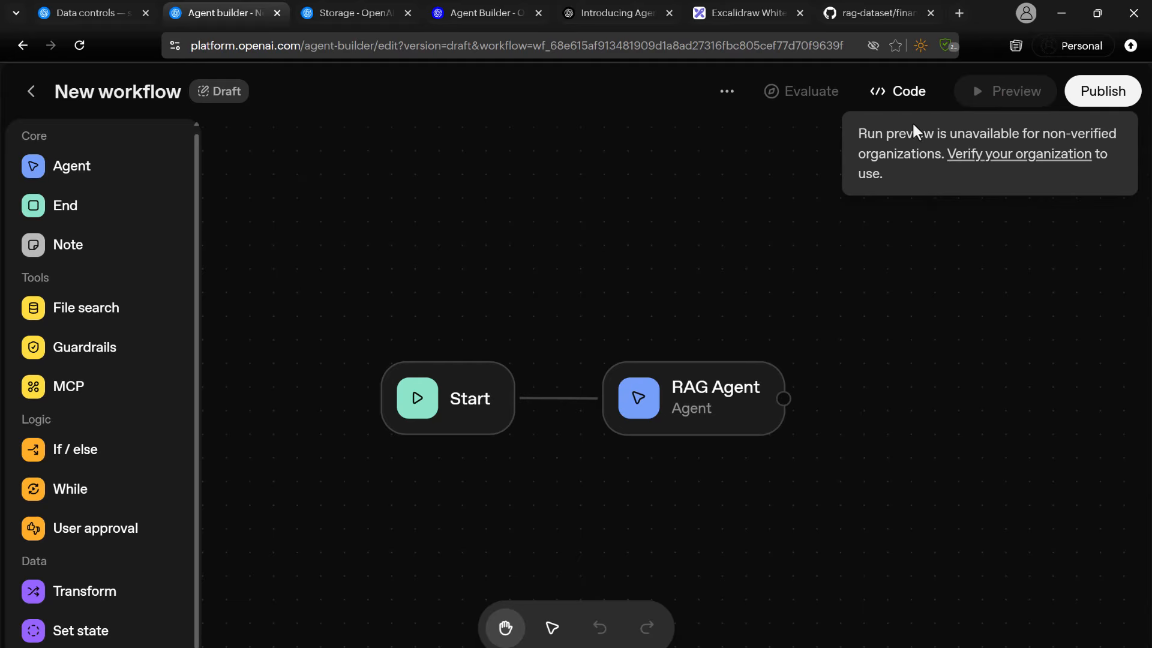
Open the organization settings from the Preview notice's verification link and start the organization's ID check with Persona.
{"action": "left_click", "coordinate": [1004, 161]}
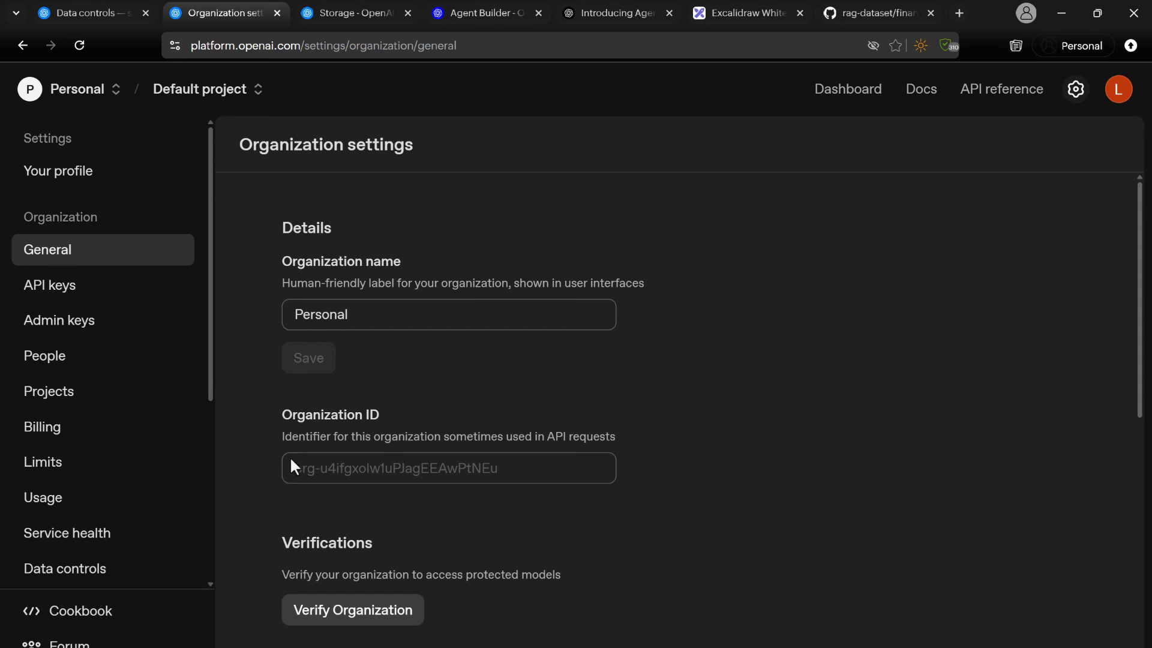
{"action": "scroll", "coordinate": [411, 555], "scroll_direction": "down", "scroll_amount": 3}
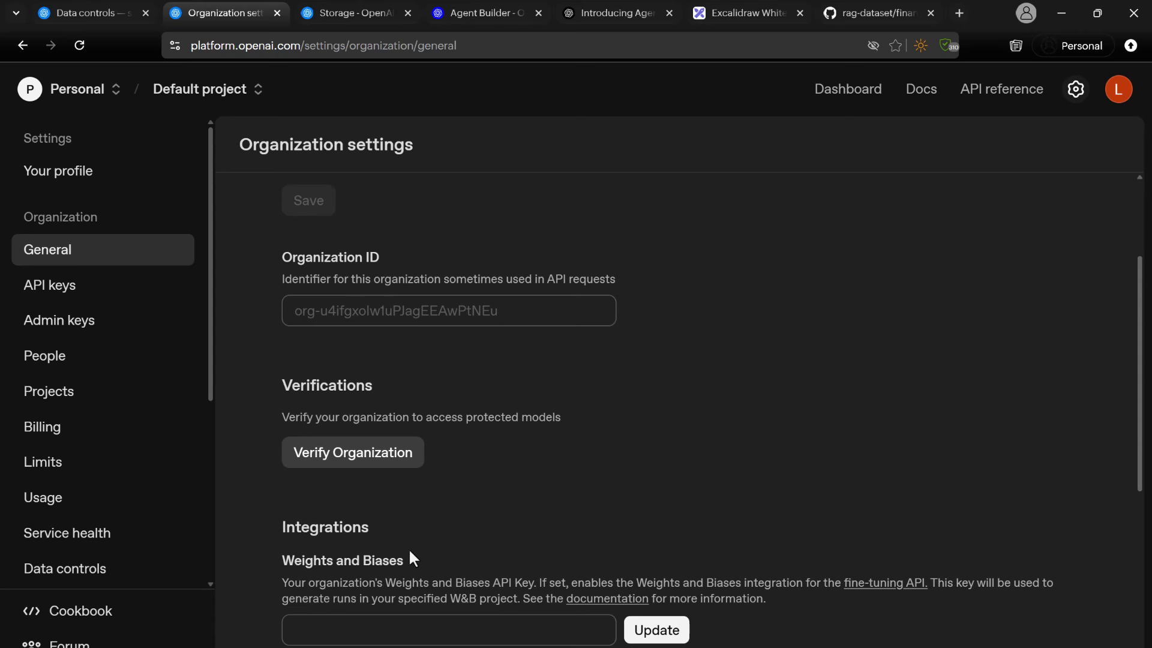
{"action": "left_click", "coordinate": [344, 459]}
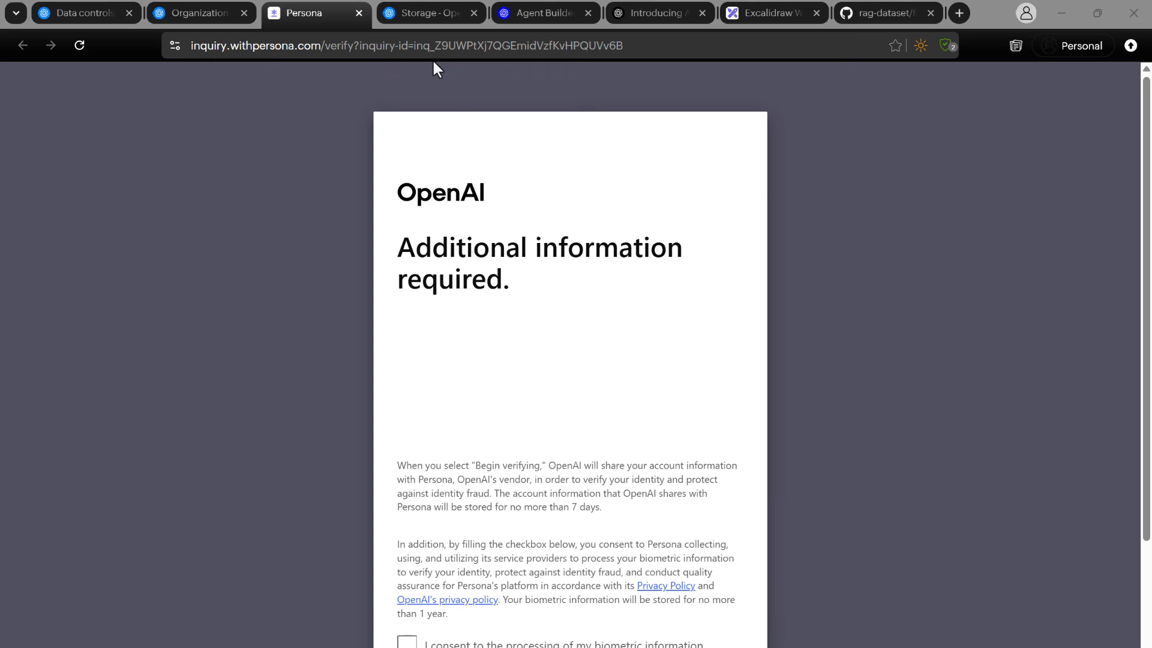
{"action": "left_click", "coordinate": [199, 14]}
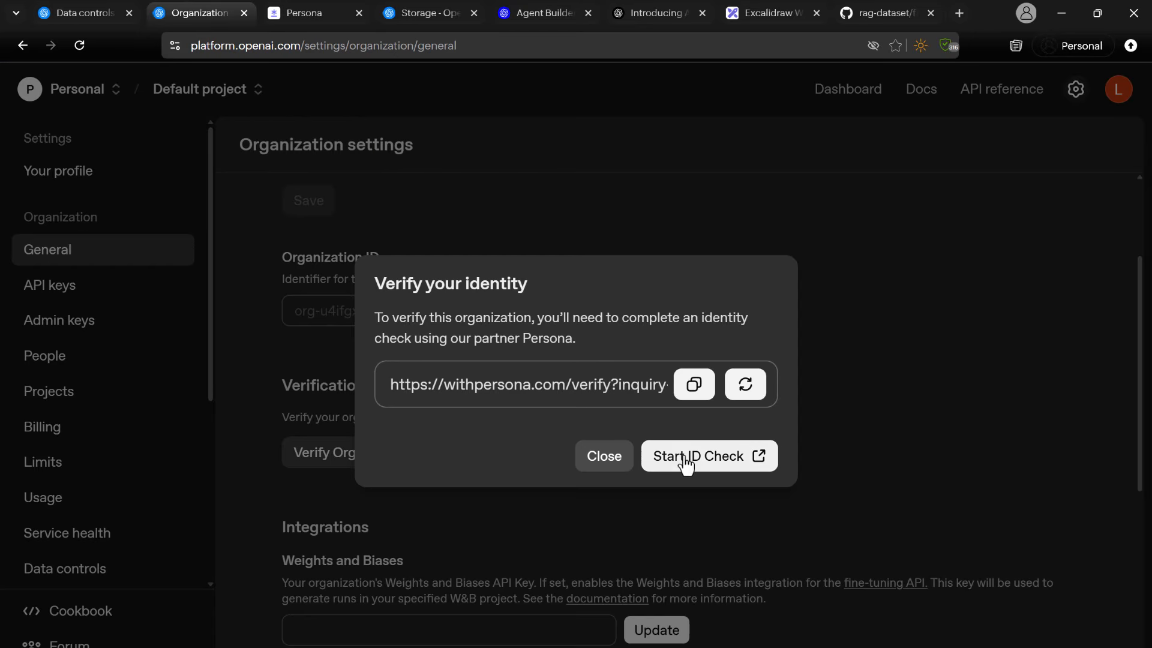
{"action": "left_click", "coordinate": [305, 17]}
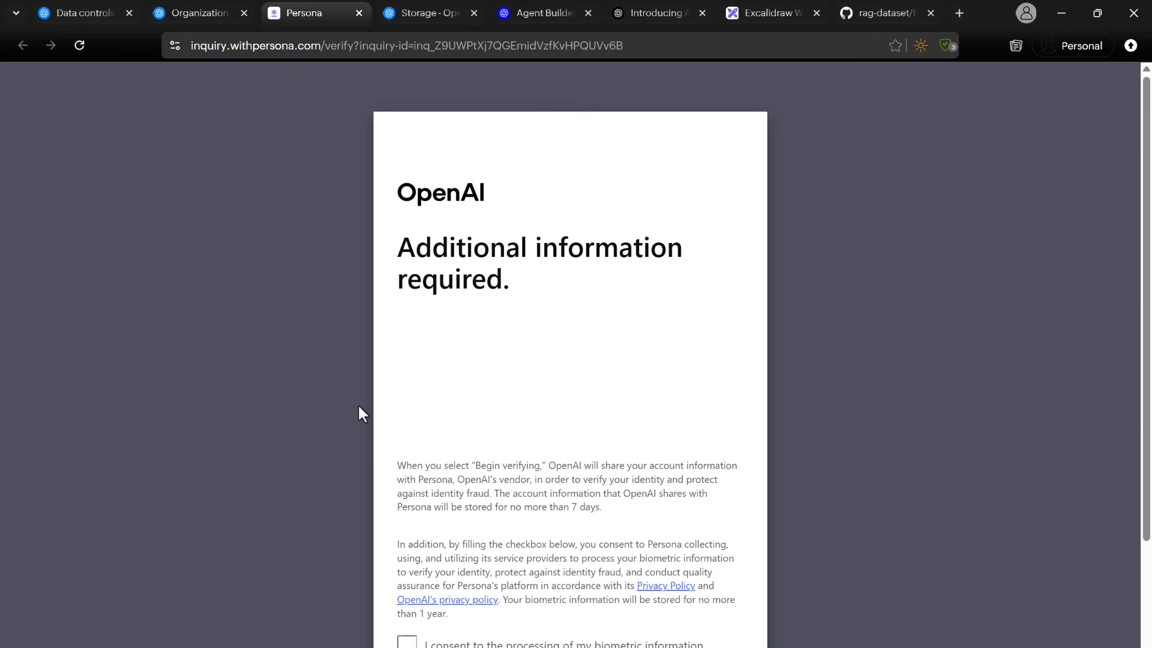
Consent to the processing of biometric information and complete the Persona identity verification.
{"action": "scroll", "coordinate": [549, 388], "scroll_direction": "down", "scroll_amount": 3}
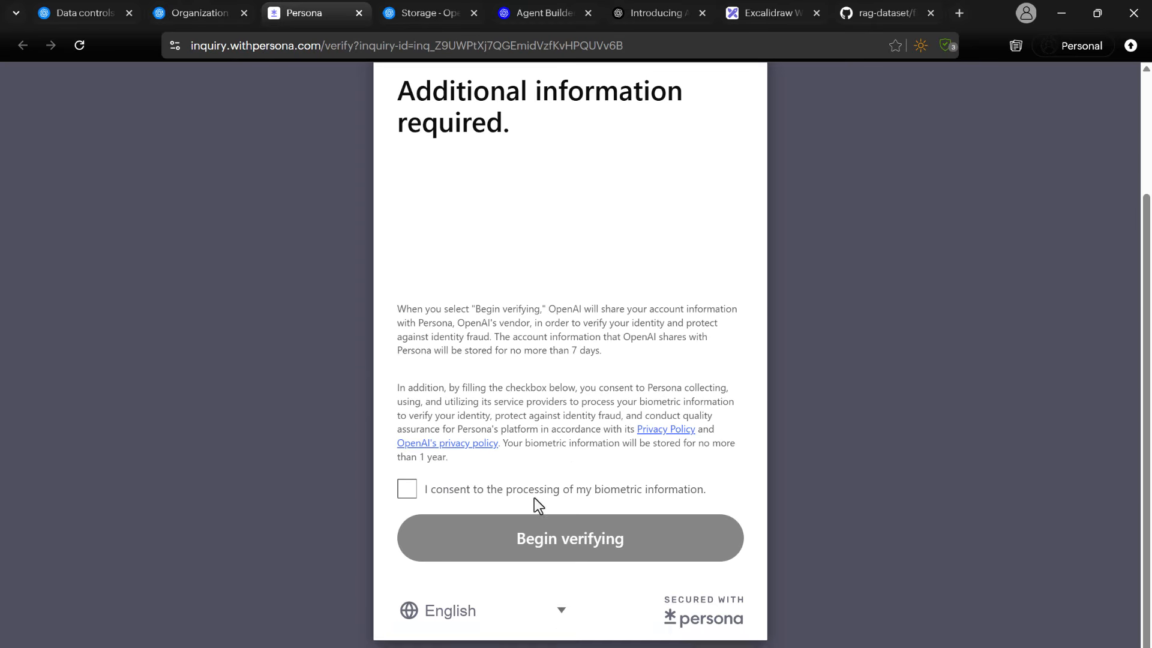
{"action": "left_click", "coordinate": [406, 489]}
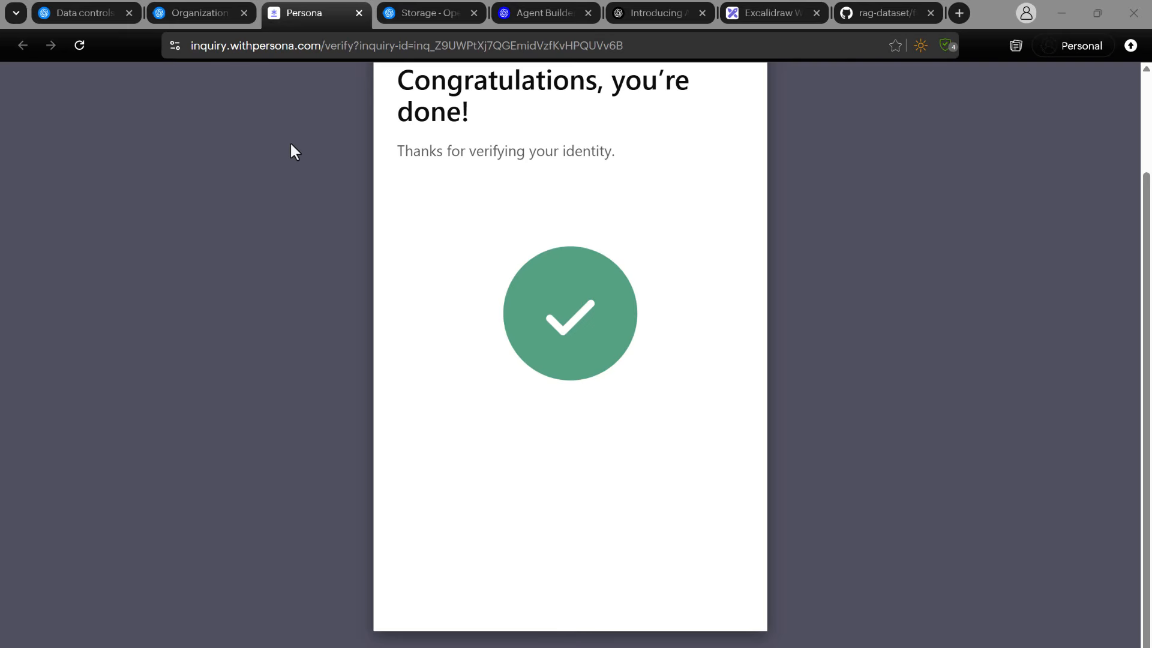
{"action": "scroll", "coordinate": [478, 312], "scroll_direction": "up", "scroll_amount": 2}
{"action": "scroll", "coordinate": [478, 320], "scroll_direction": "down", "scroll_amount": 2}
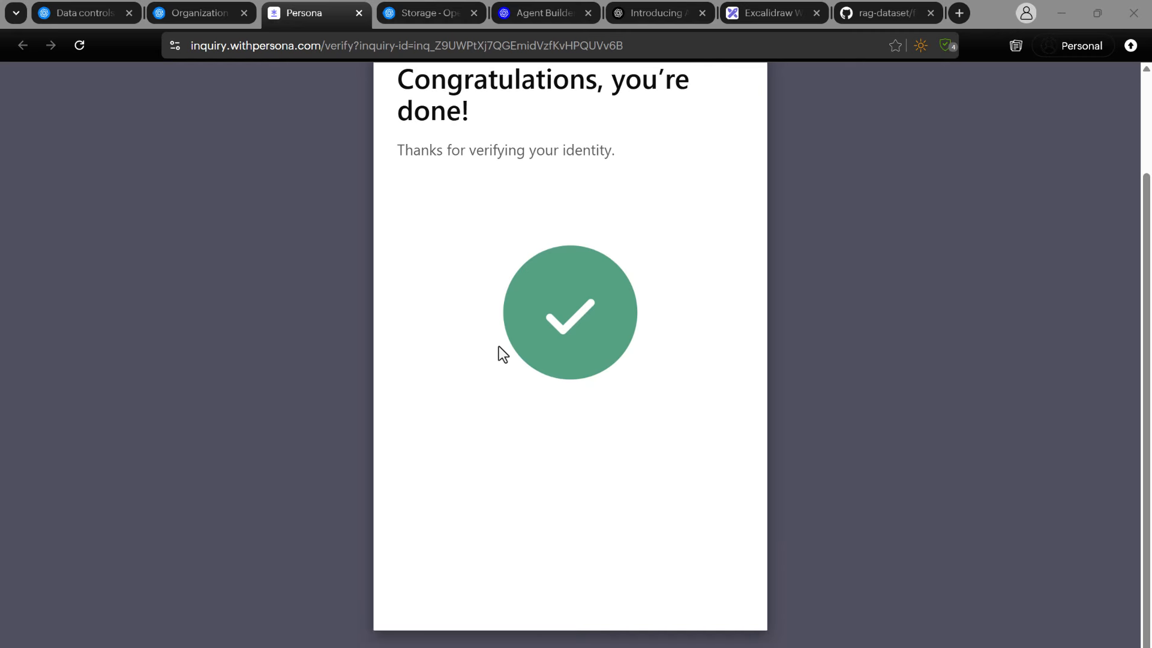
Return to the organization settings, refresh the identity verification link and close the Verify your identity dialog.
{"action": "left_click", "coordinate": [204, 12]}
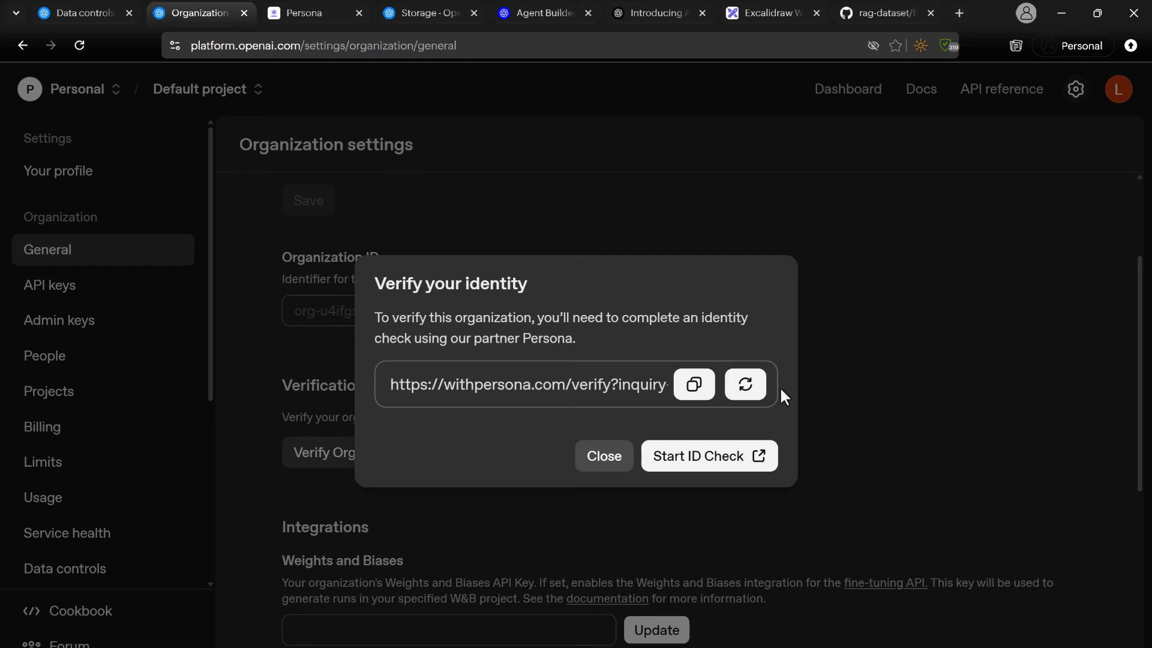
{"action": "left_click", "coordinate": [745, 399]}
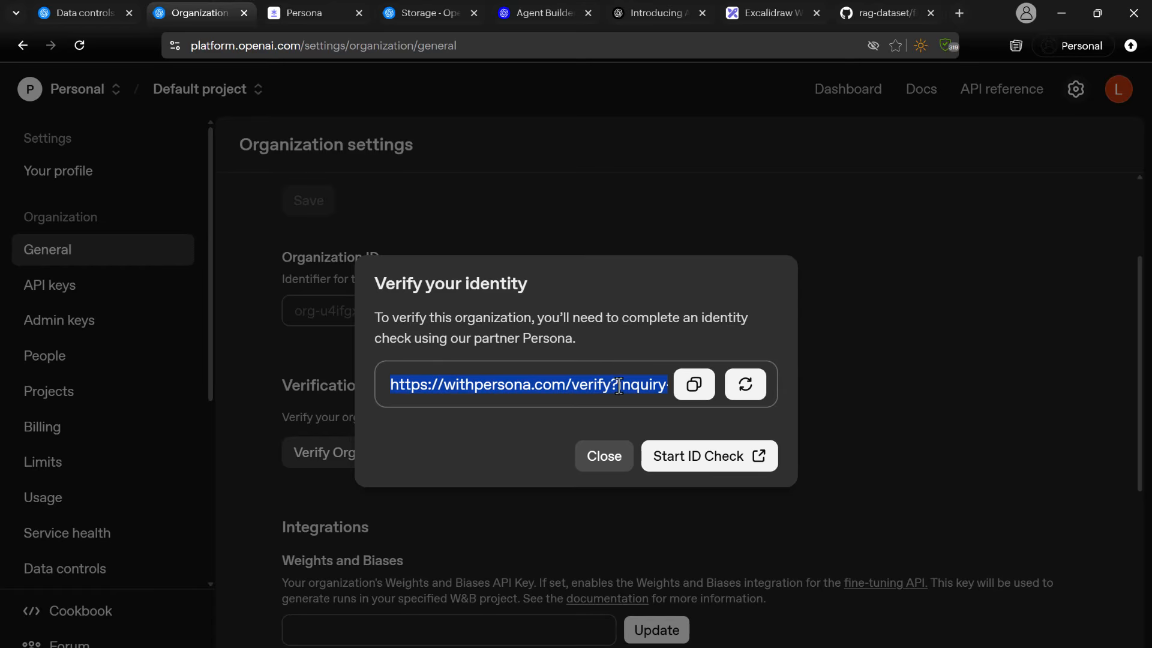
{"action": "left_click", "coordinate": [601, 465]}
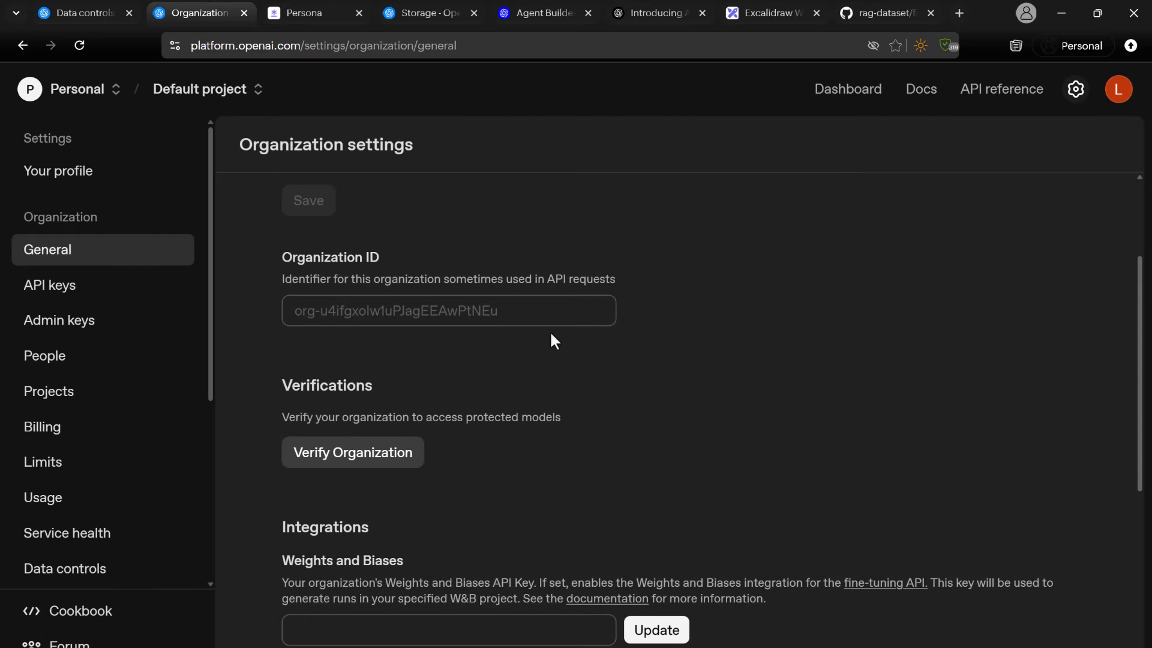
Check the verification status in the organization settings and on the Persona page.
{"action": "scroll", "coordinate": [549, 330], "scroll_direction": "up", "scroll_amount": 3}
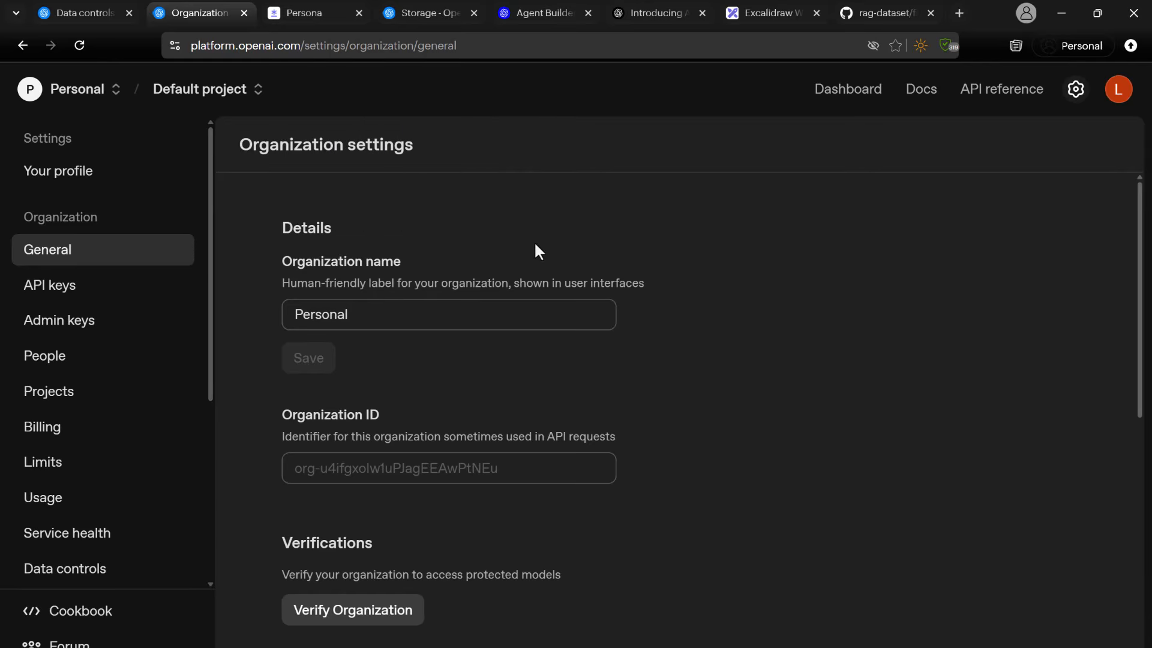
{"action": "left_click", "coordinate": [419, 14]}
{"action": "left_click", "coordinate": [271, 14]}
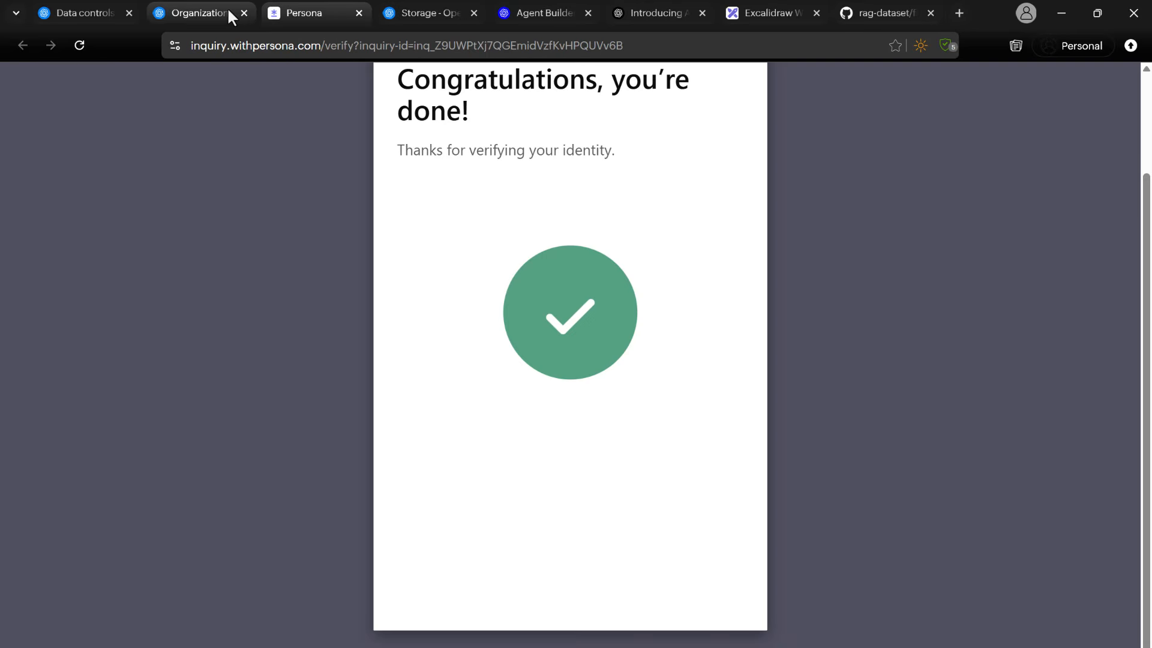
{"action": "scroll", "coordinate": [293, 129], "scroll_direction": "up", "scroll_amount": 2}
{"action": "left_click", "coordinate": [183, 13]}
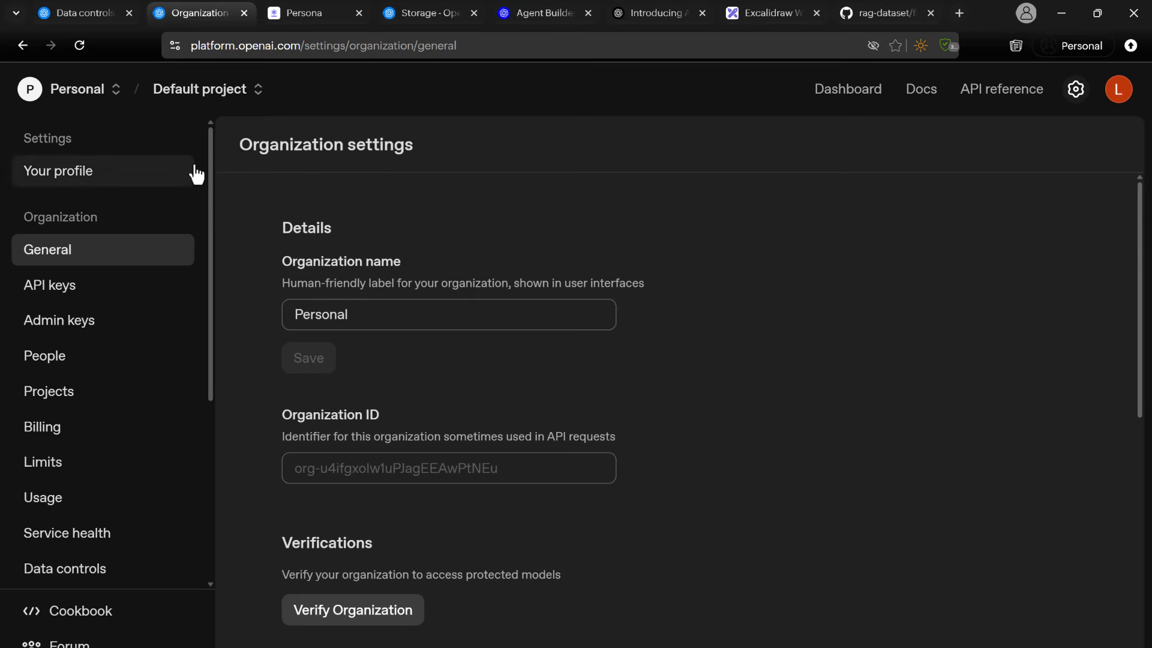
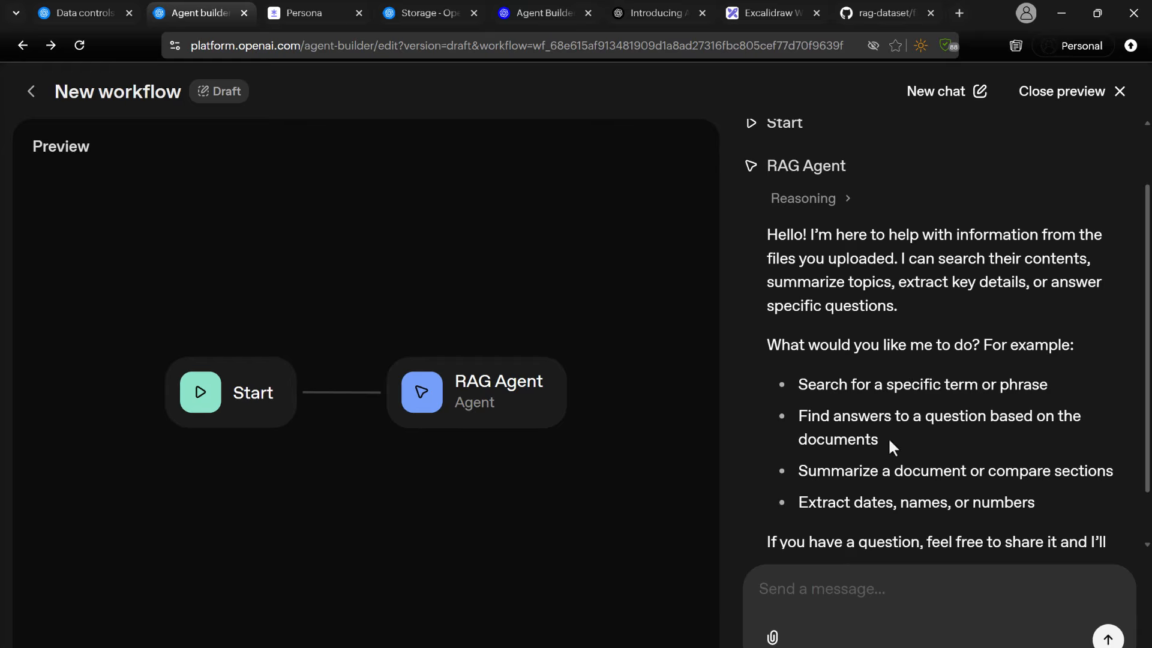
Review the RAG Agent's greeting in the workflow preview and send it the message "show me google's earning data".
{"action": "left_click_drag", "start_coordinate": [888, 437], "coordinate": [906, 401]}
{"action": "scroll", "coordinate": [910, 329], "scroll_direction": "down", "scroll_amount": 1}
{"action": "left_click_drag", "start_coordinate": [1036, 447], "coordinate": [810, 298]}
{"action": "left_click", "coordinate": [784, 595]}
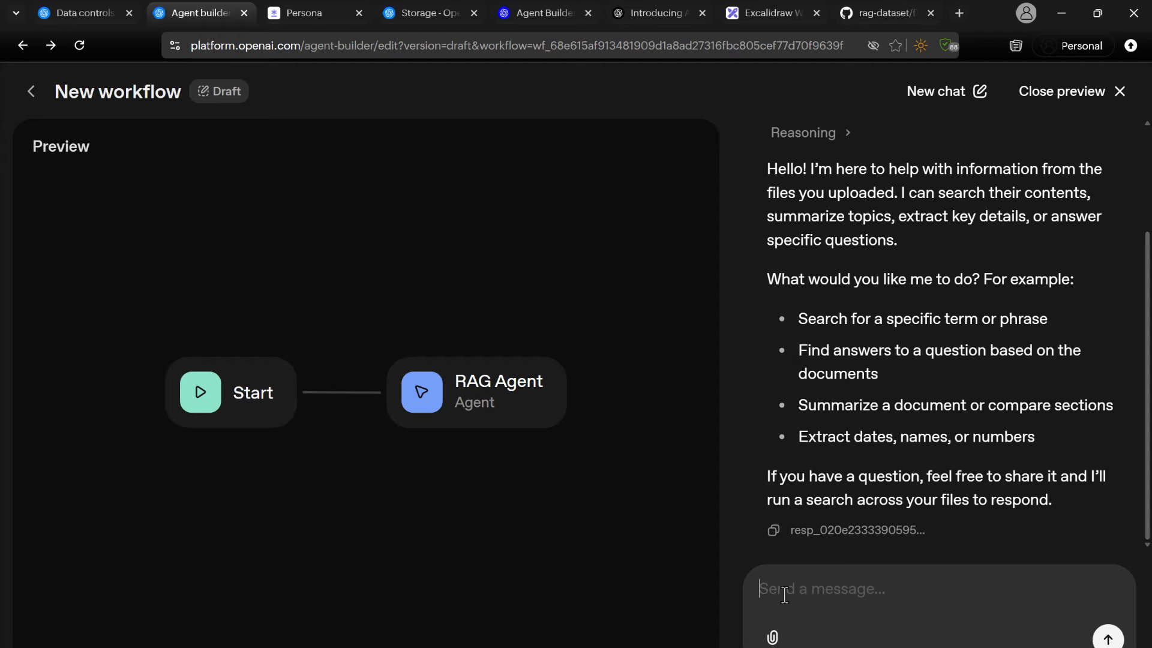
{"action": "type", "text": "show "}
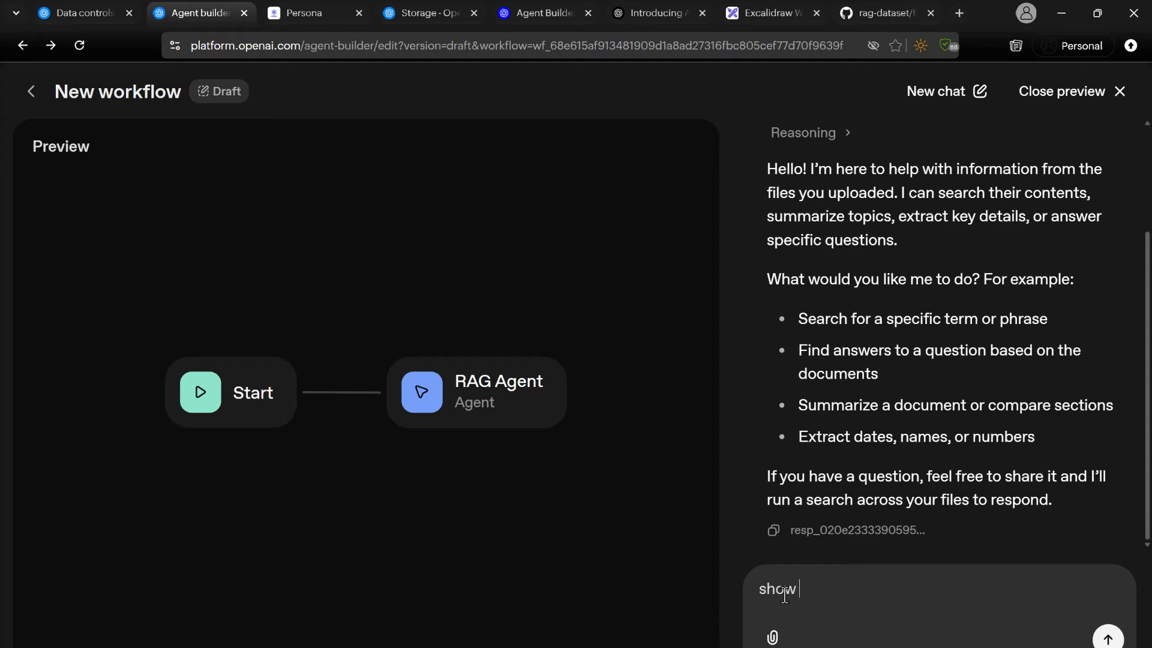
{"action": "type", "text": "me google's earning "}
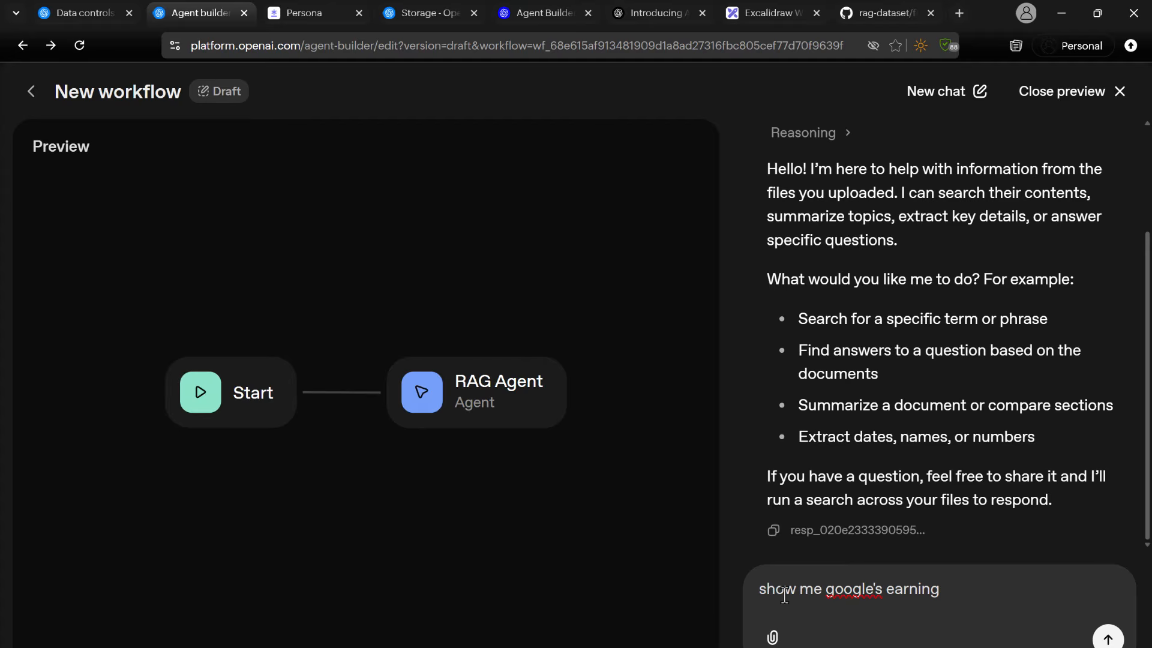
{"action": "type", "text": "data"}
{"action": "key", "text": "Return"}
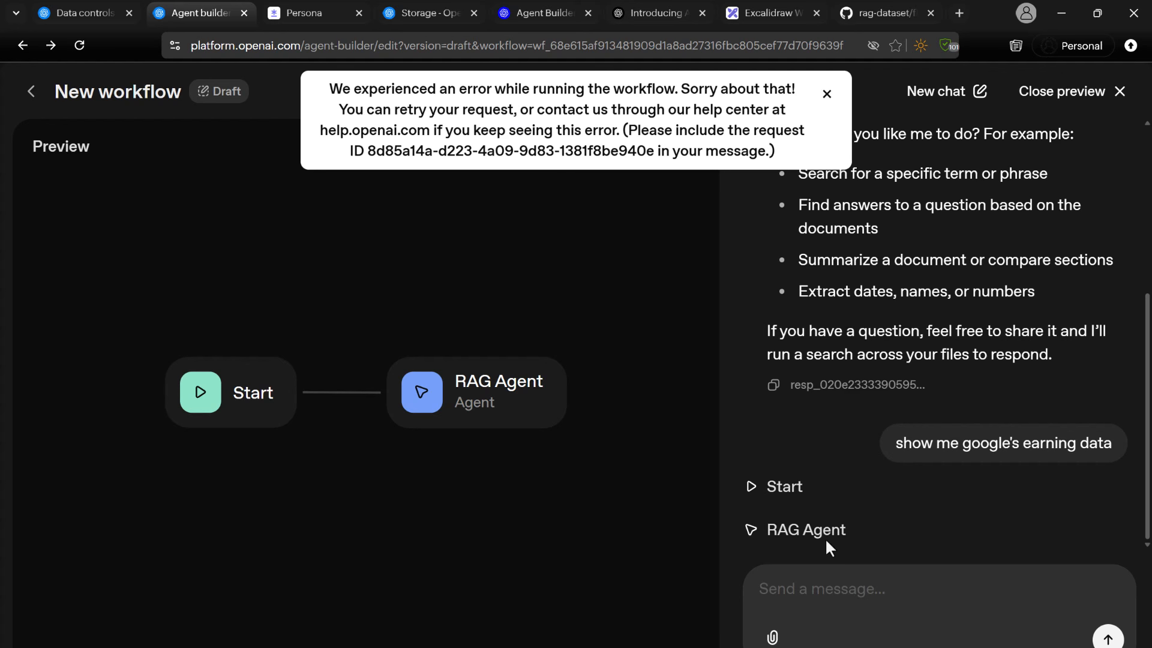
Copy the Google earnings question from the preview chat and send it to the RAG Agent again.
{"action": "double_click", "coordinate": [940, 449]}
{"action": "triple_click", "coordinate": [939, 449]}
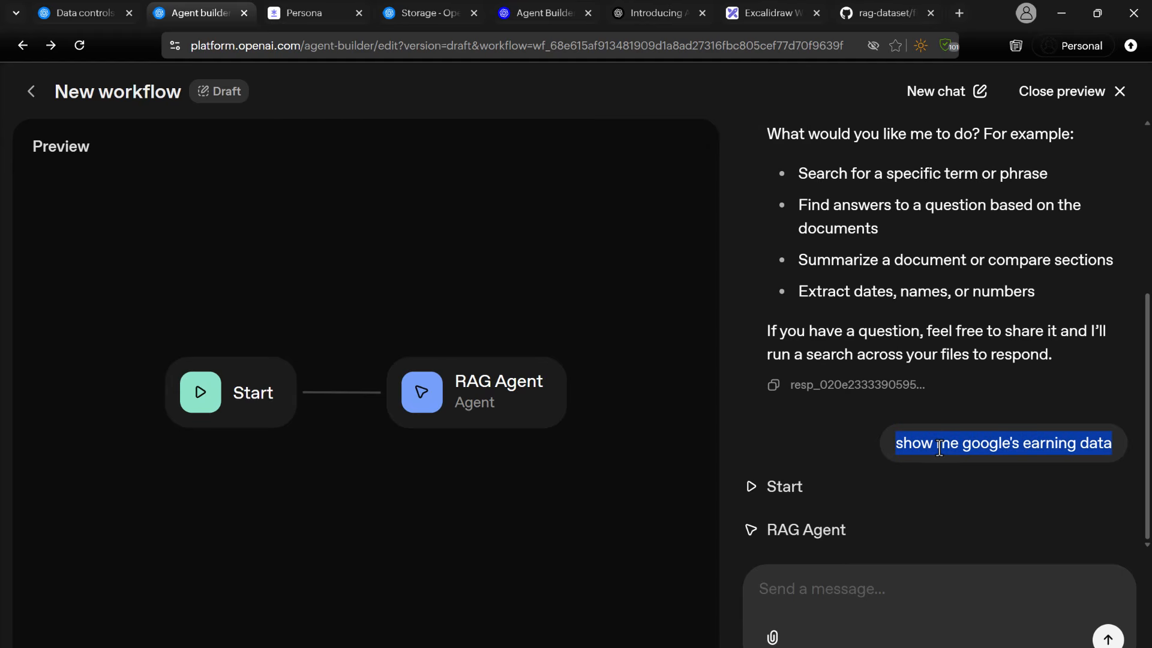
{"action": "key", "text": "ctrl+c"}
{"action": "left_click", "coordinate": [851, 591]}
{"action": "key", "text": "ctrl+v"}
{"action": "key", "text": "Return"}
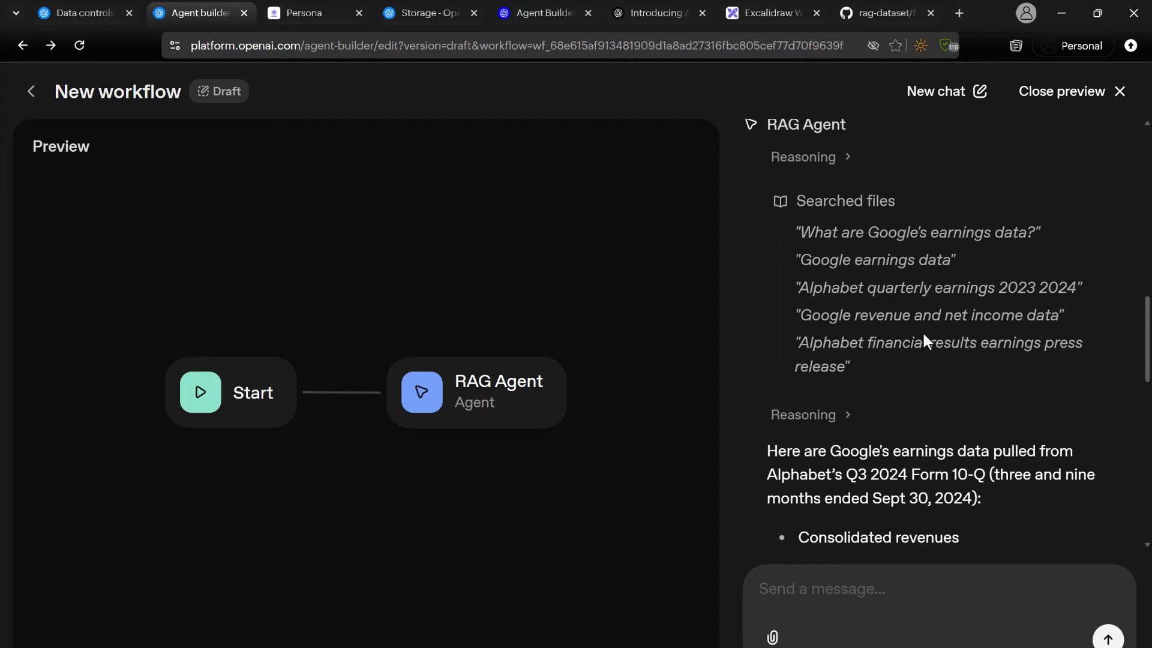
Examine the start of the agent's answer, including the cited Form 10-Q and the consolidated revenues for three and nine months.
{"action": "scroll", "coordinate": [924, 339], "scroll_direction": "down", "scroll_amount": 3}
{"action": "scroll", "coordinate": [840, 252], "scroll_direction": "down", "scroll_amount": 1}
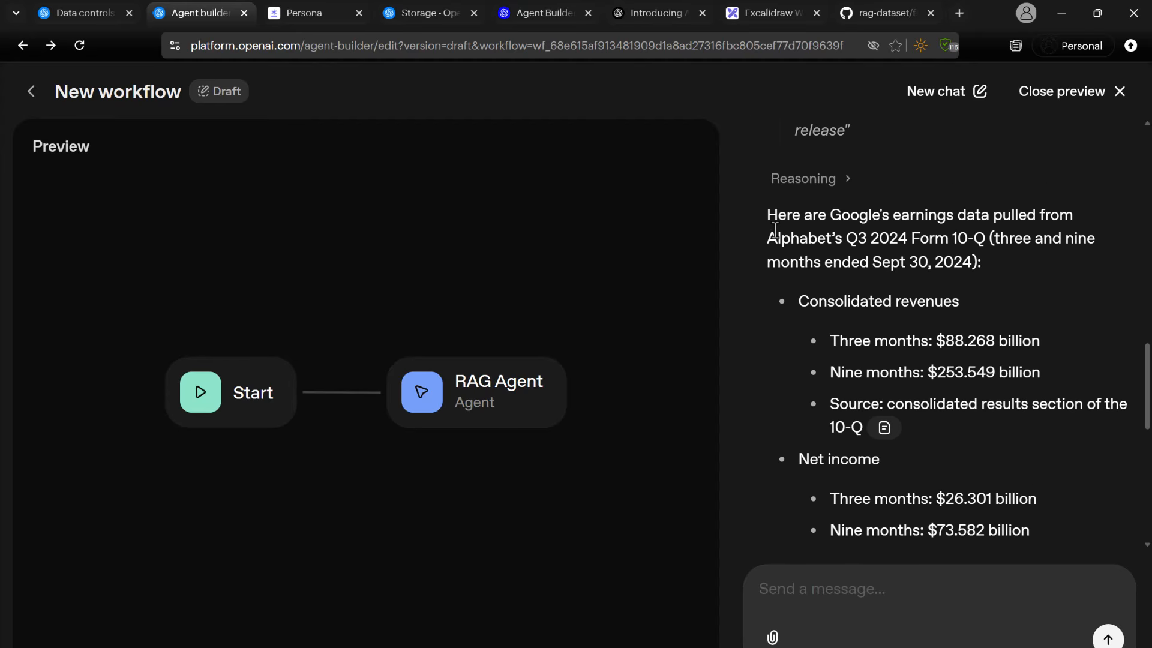
{"action": "left_click_drag", "start_coordinate": [826, 216], "coordinate": [966, 211]}
{"action": "left_click", "coordinate": [924, 238]}
{"action": "left_click_drag", "start_coordinate": [846, 238], "coordinate": [987, 247]}
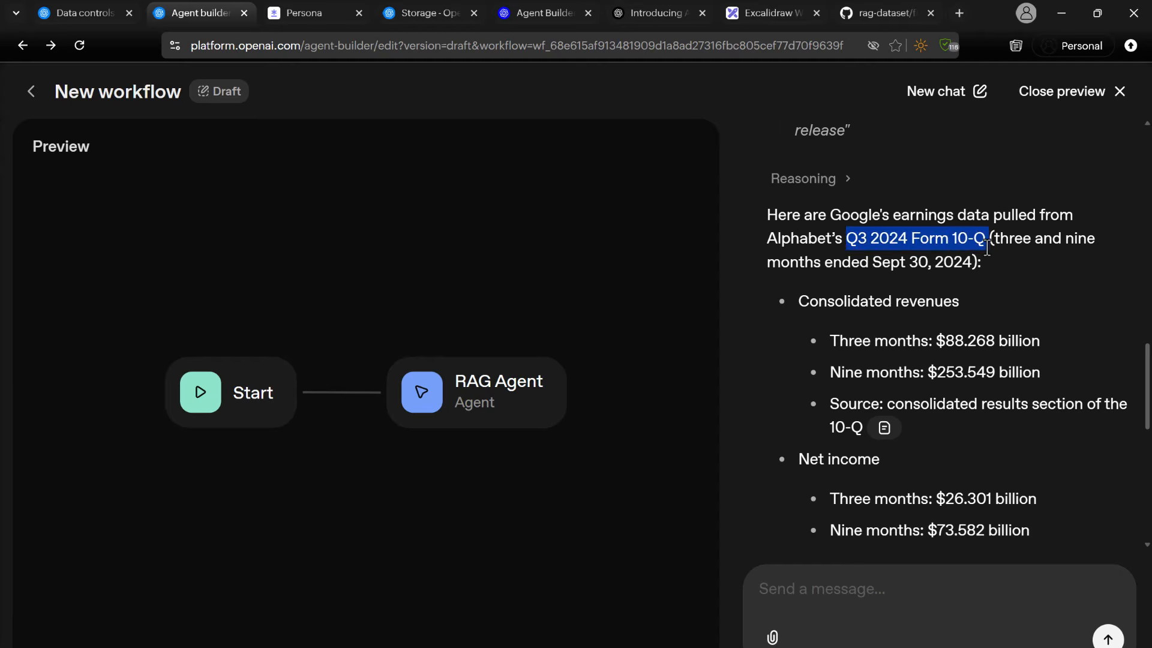
{"action": "left_click_drag", "start_coordinate": [800, 303], "coordinate": [896, 303]}
{"action": "left_click", "coordinate": [920, 346]}
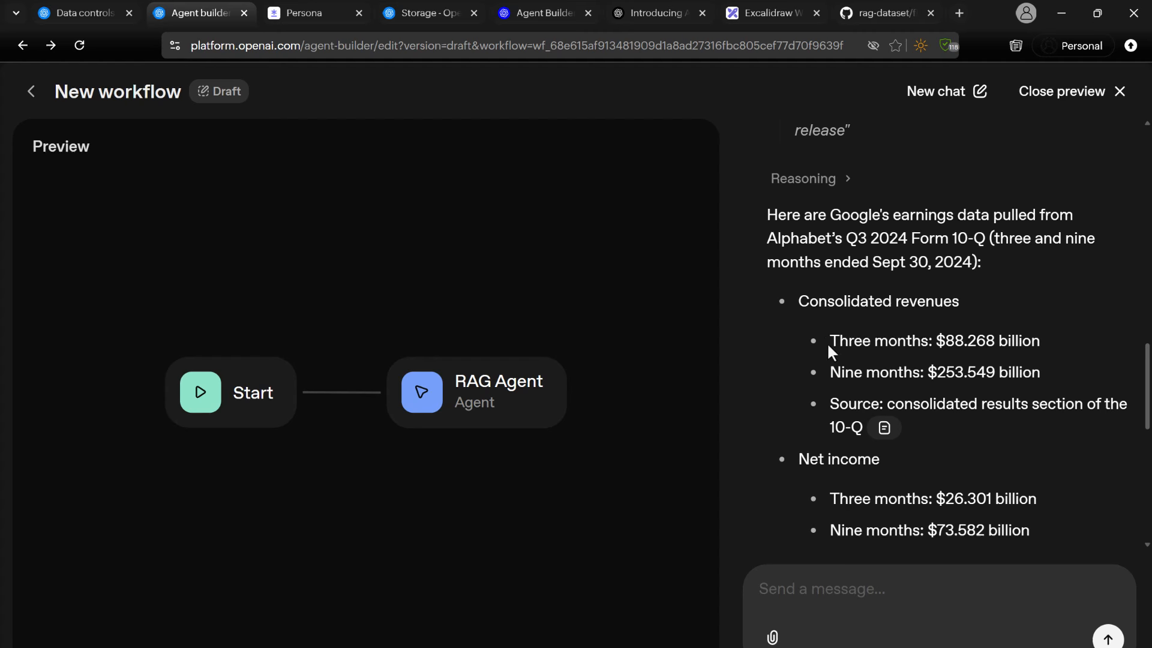
{"action": "left_click_drag", "start_coordinate": [831, 351], "coordinate": [964, 342]}
{"action": "left_click", "coordinate": [1083, 357]}
{"action": "left_click_drag", "start_coordinate": [1041, 342], "coordinate": [1041, 372]}
Examine the revenue source citation, the net income figures and the remaining items in the agent's answer.
{"action": "scroll", "coordinate": [871, 355], "scroll_direction": "down", "scroll_amount": 1}
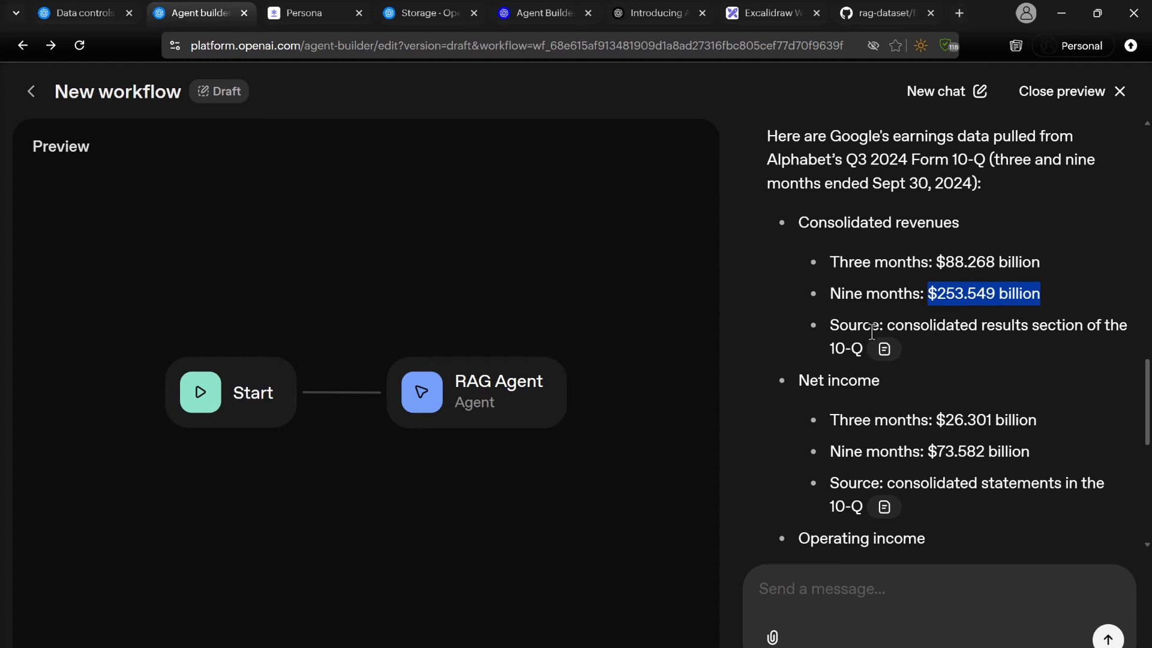
{"action": "left_click_drag", "start_coordinate": [831, 326], "coordinate": [867, 350]}
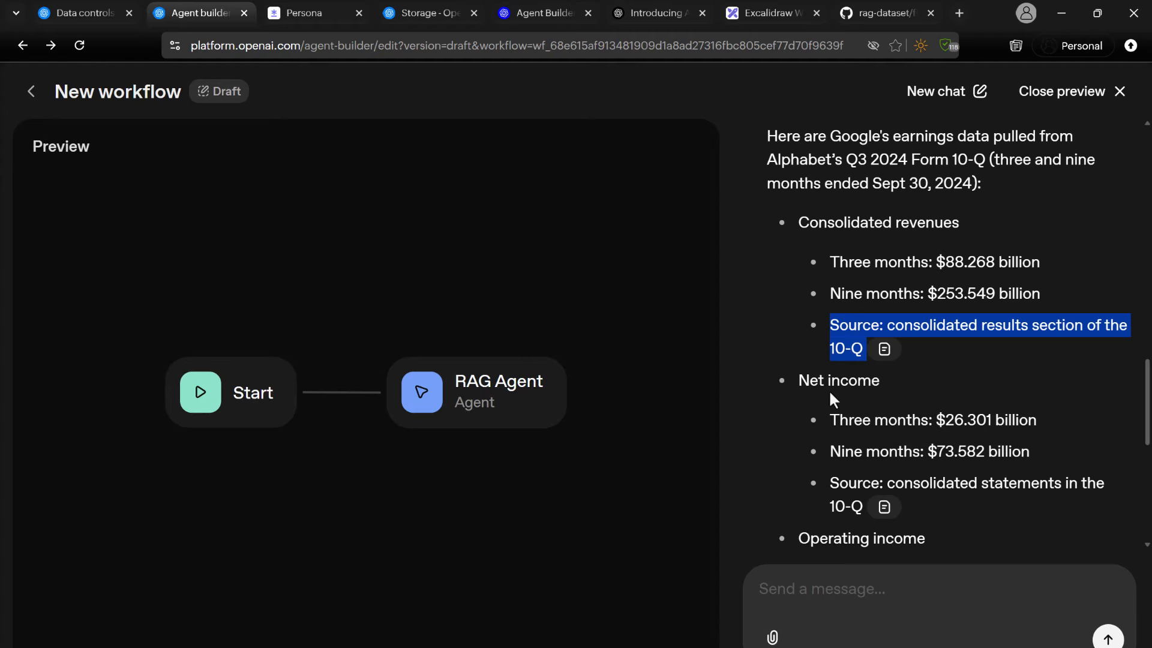
{"action": "left_click", "coordinate": [993, 418]}
{"action": "left_click_drag", "start_coordinate": [952, 419], "coordinate": [1029, 419]}
{"action": "scroll", "coordinate": [960, 384], "scroll_direction": "down", "scroll_amount": 2}
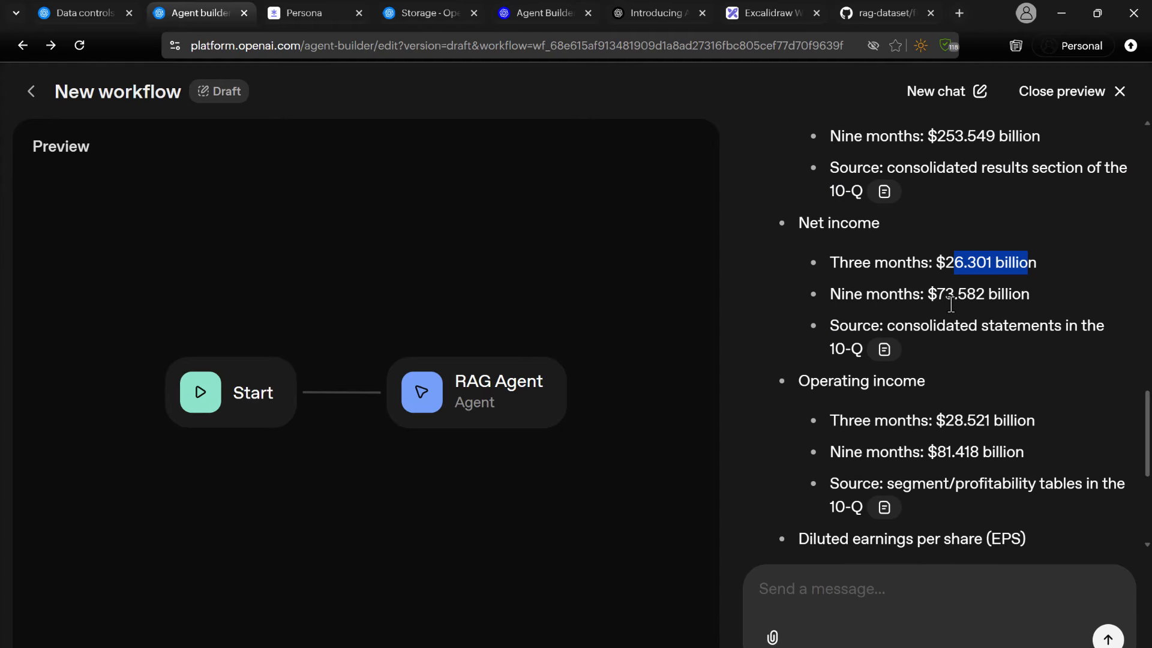
{"action": "left_click_drag", "start_coordinate": [940, 294], "coordinate": [1026, 295]}
{"action": "scroll", "coordinate": [1024, 303], "scroll_direction": "down", "scroll_amount": 5}
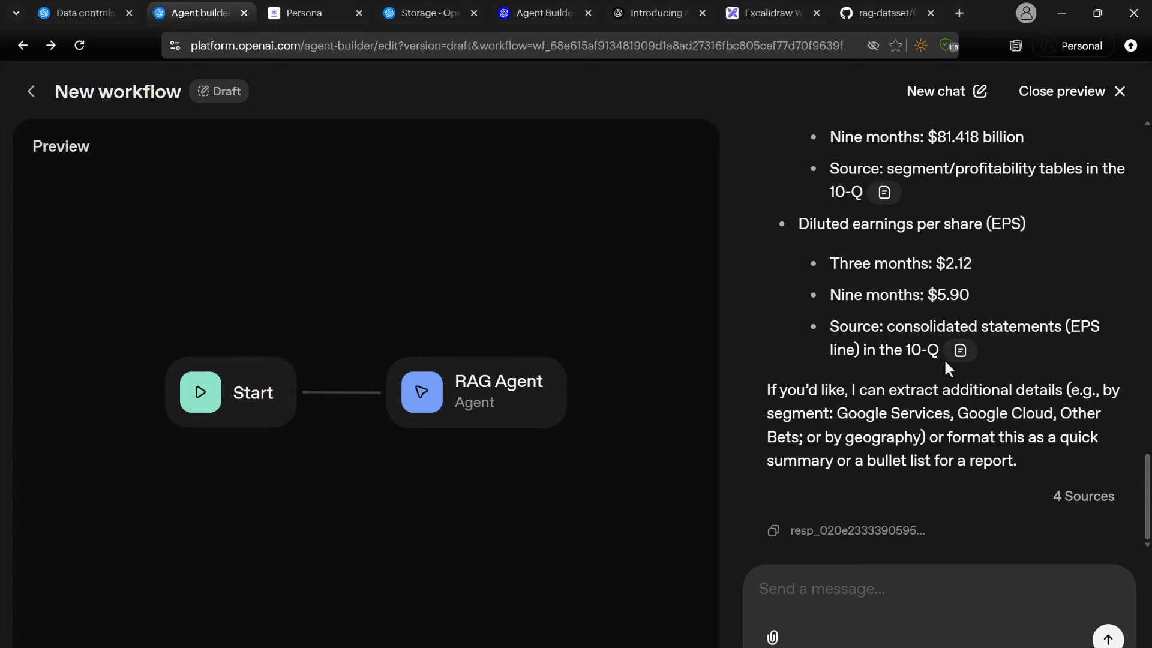
Switch to File Explorer, open goog-10-q-q3-2024.pdf from the finance/google folder and check its Form 10-Q heading.
{"action": "key", "text": "alt+Tab"}
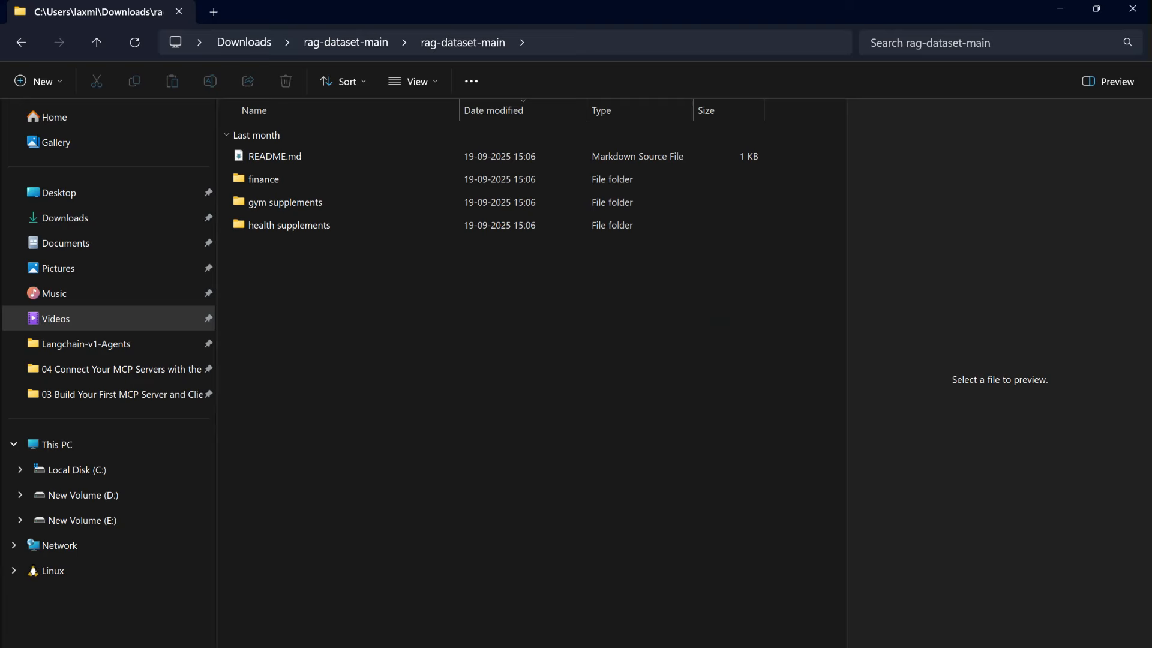
{"action": "double_click", "coordinate": [258, 181]}
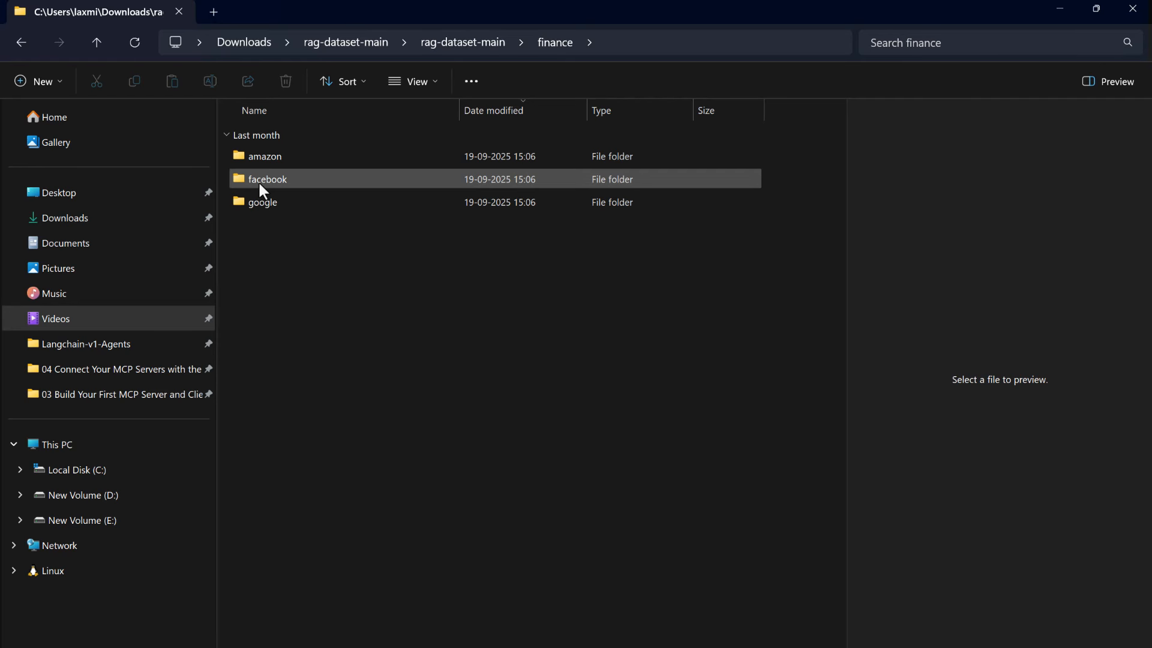
{"action": "double_click", "coordinate": [261, 204]}
{"action": "double_click", "coordinate": [271, 160]}
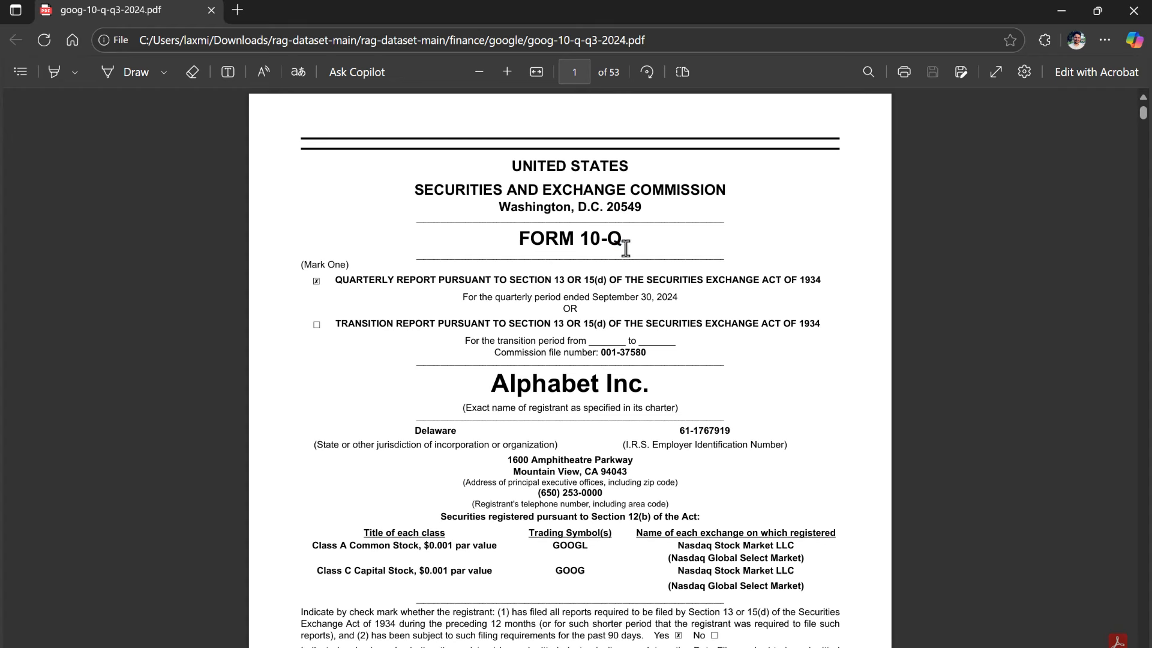
{"action": "left_click_drag", "start_coordinate": [626, 246], "coordinate": [483, 242]}
Return to the workflow preview and copy the three-month diluted EPS value from the agent's answer.
{"action": "key", "text": "alt+Tab"}
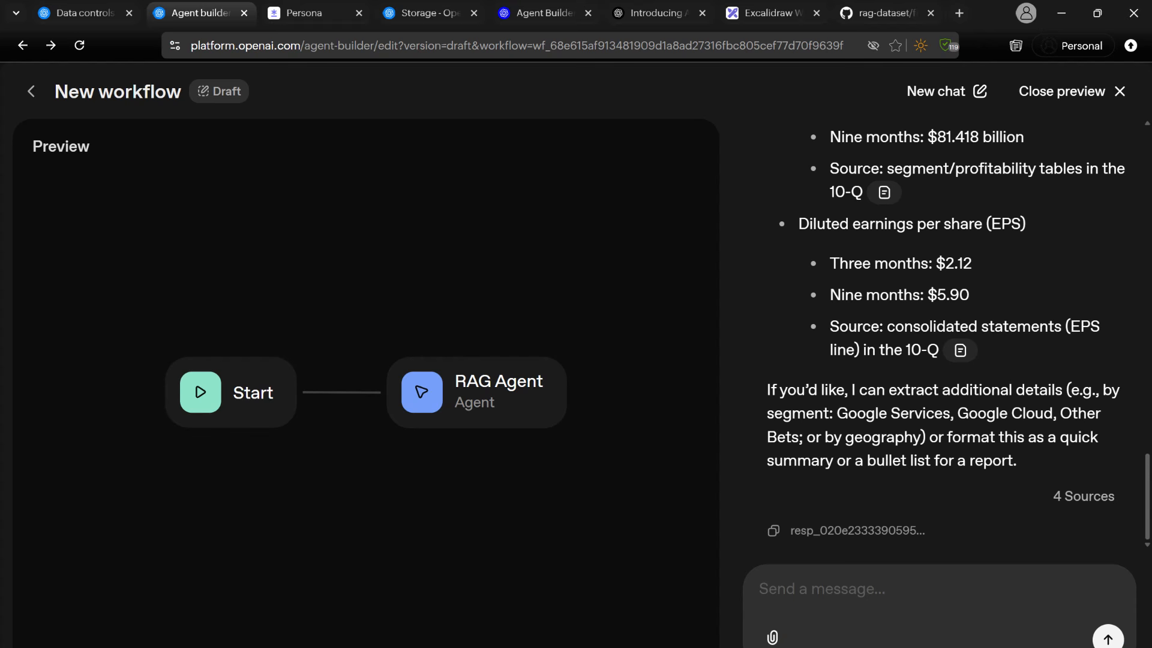
{"action": "left_click_drag", "start_coordinate": [896, 349], "coordinate": [928, 354]}
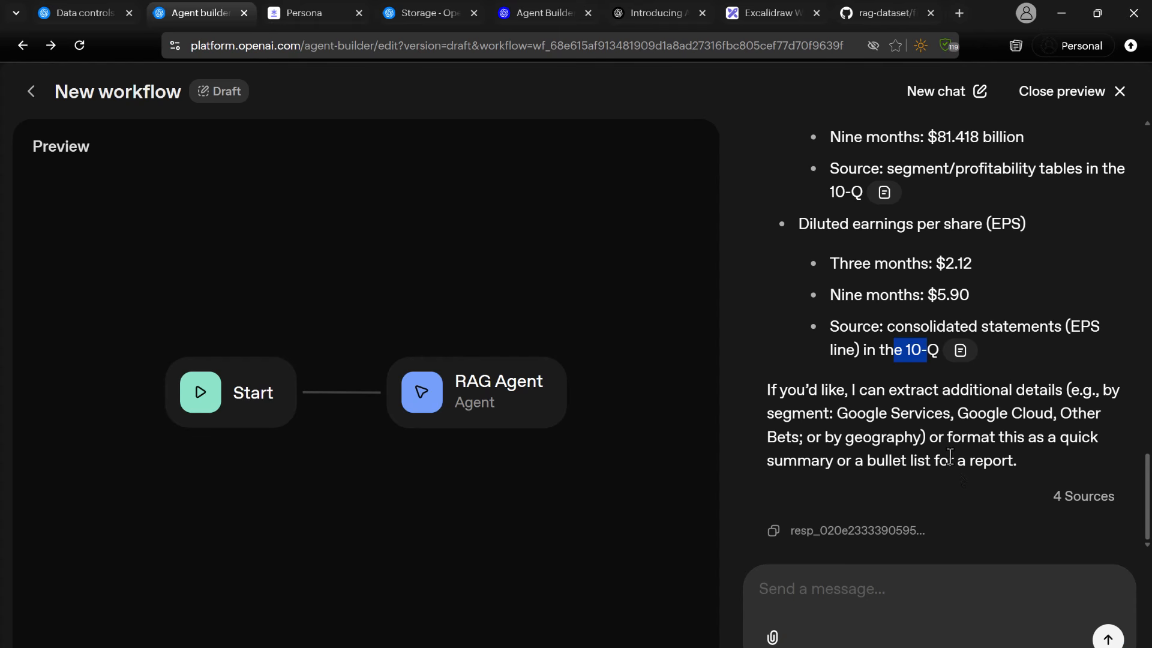
{"action": "scroll", "coordinate": [950, 456], "scroll_direction": "up", "scroll_amount": 1}
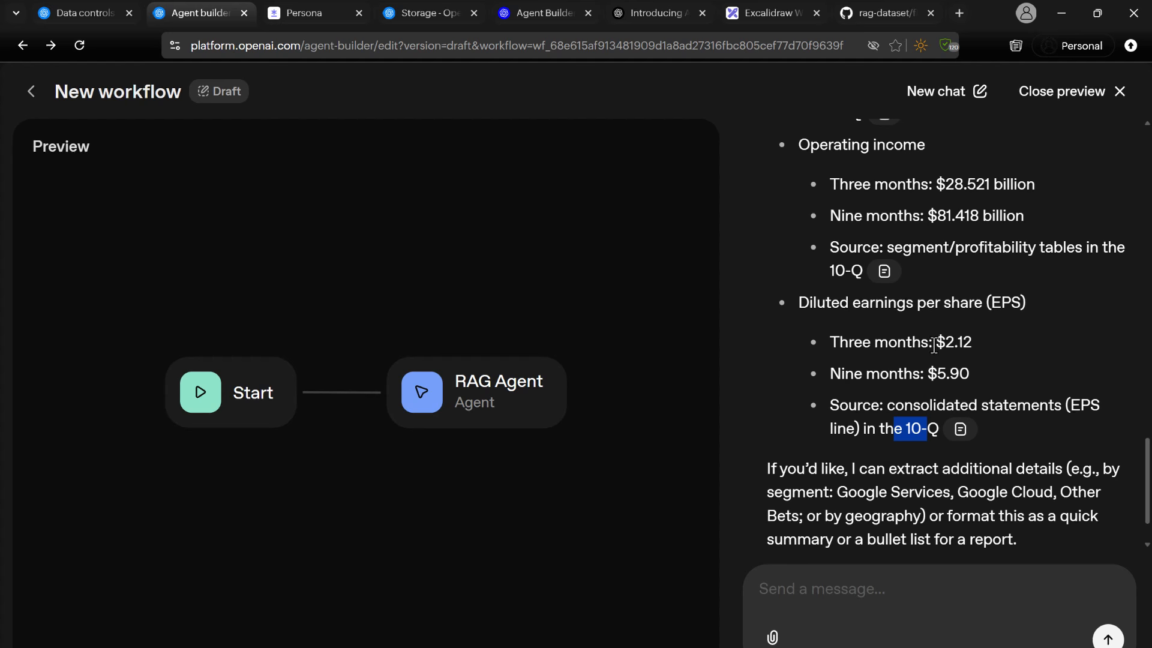
{"action": "left_click_drag", "start_coordinate": [935, 342], "coordinate": [973, 342]}
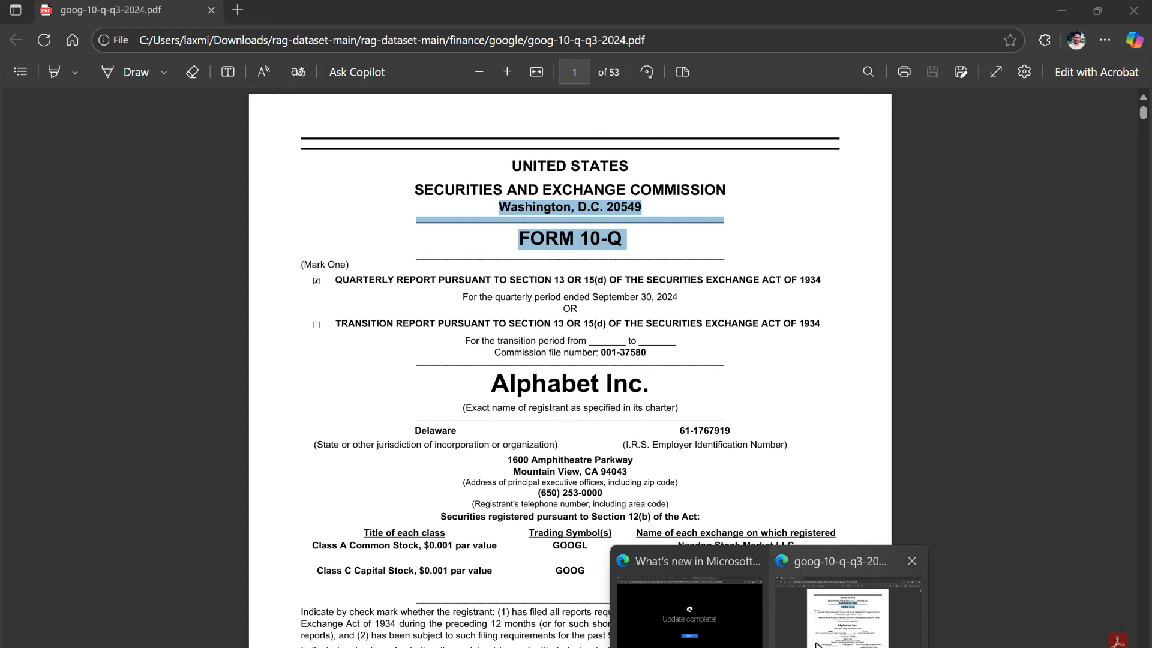
Switch to the goog-10-q-q3-2024.pdf window and search the document for 2.12.
{"action": "left_click", "coordinate": [849, 603]}
{"action": "key", "text": "ctrl+f"}
{"action": "key", "text": "ctrl+v"}
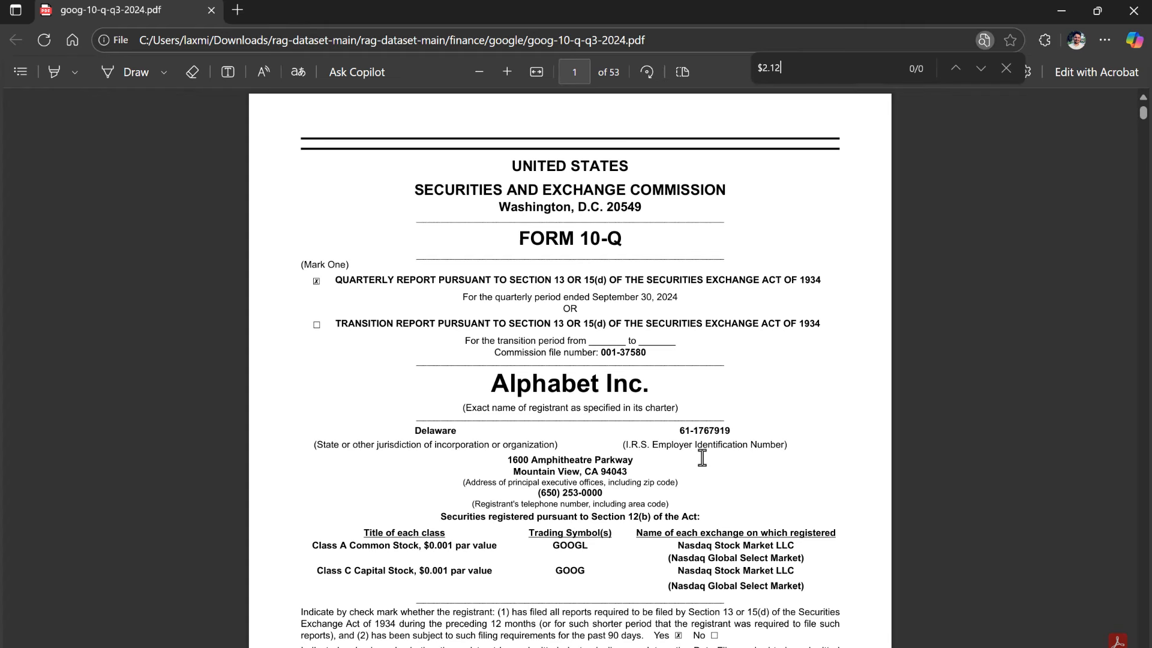
{"action": "key", "text": "Left"}
{"action": "key", "text": "Left"}
{"action": "key", "text": "Left"}
{"action": "key", "text": "Left"}
{"action": "key", "text": "BackSpace"}
{"action": "key", "text": "Return"}
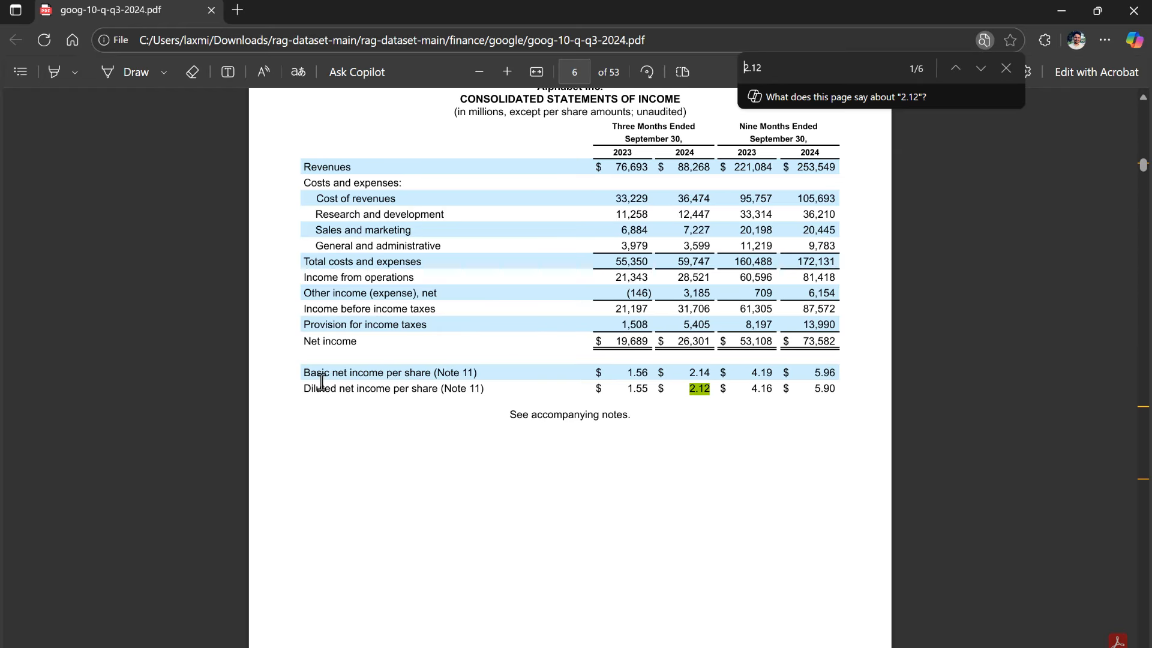
Check the diluted net income per share and the three- and nine-month revenues in the PDF's Consolidated Statements of Income.
{"action": "left_click_drag", "start_coordinate": [690, 388], "coordinate": [714, 390]}
{"action": "left_click_drag", "start_coordinate": [616, 171], "coordinate": [627, 172]}
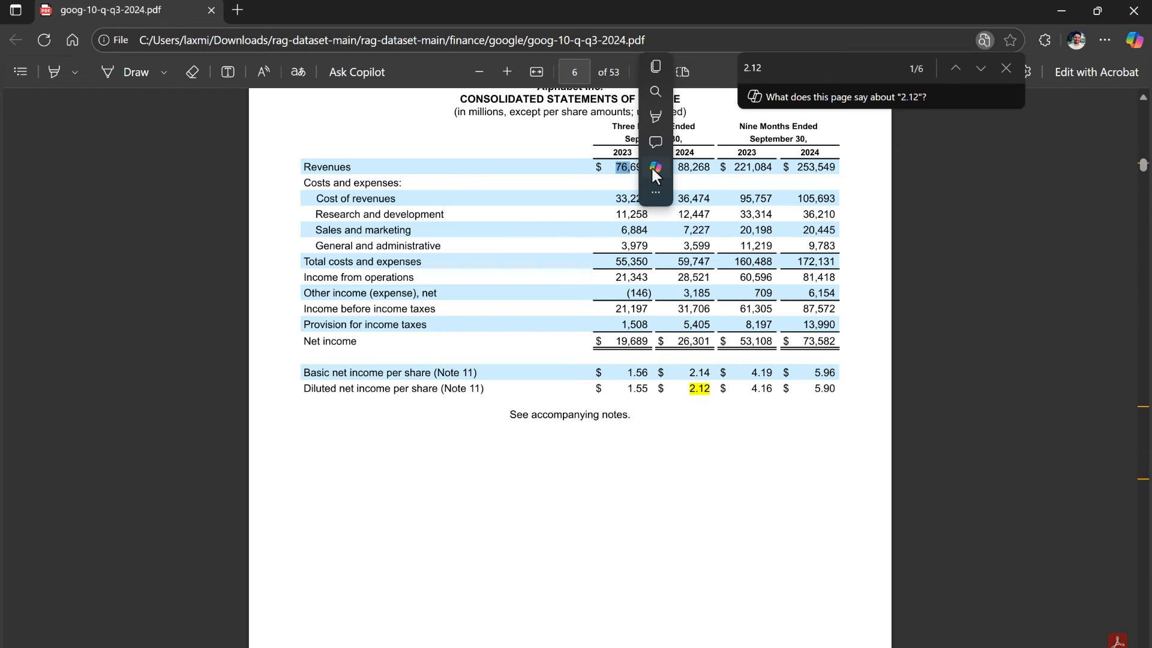
{"action": "left_click", "coordinate": [786, 144]}
{"action": "left_click_drag", "start_coordinate": [746, 128], "coordinate": [818, 168]}
{"action": "left_click", "coordinate": [756, 173]}
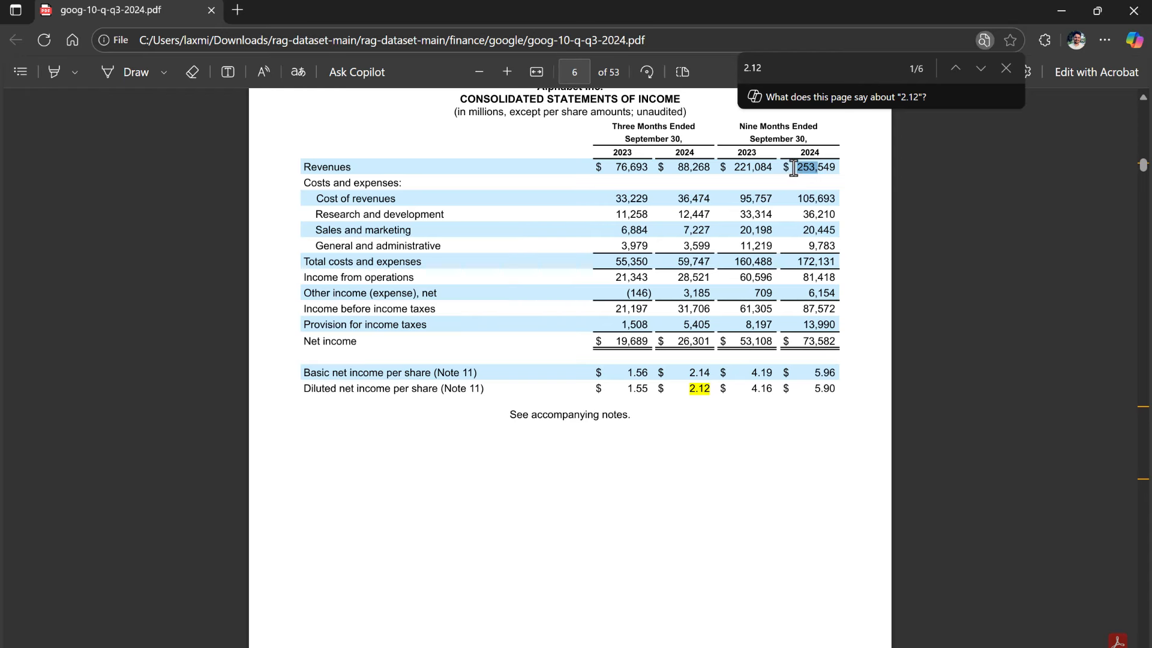
Return to the workflow preview and compare the answer's consolidated revenues and income figures with the 10-Q.
{"action": "key", "text": "alt+Tab"}
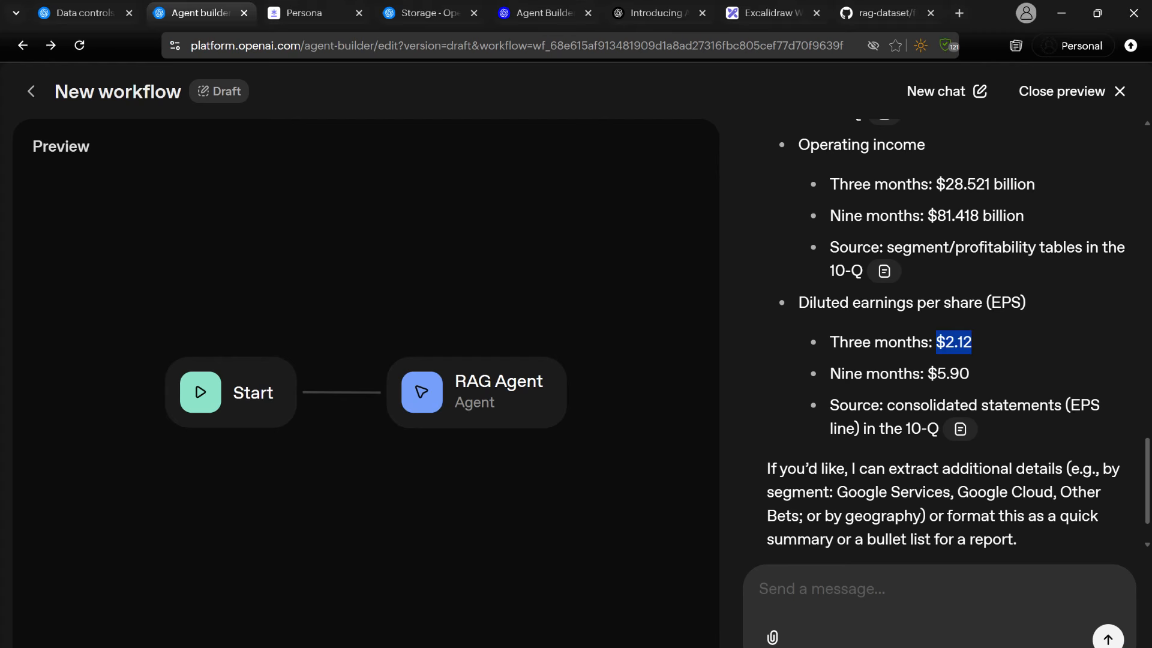
{"action": "scroll", "coordinate": [983, 423], "scroll_direction": "up", "scroll_amount": 4}
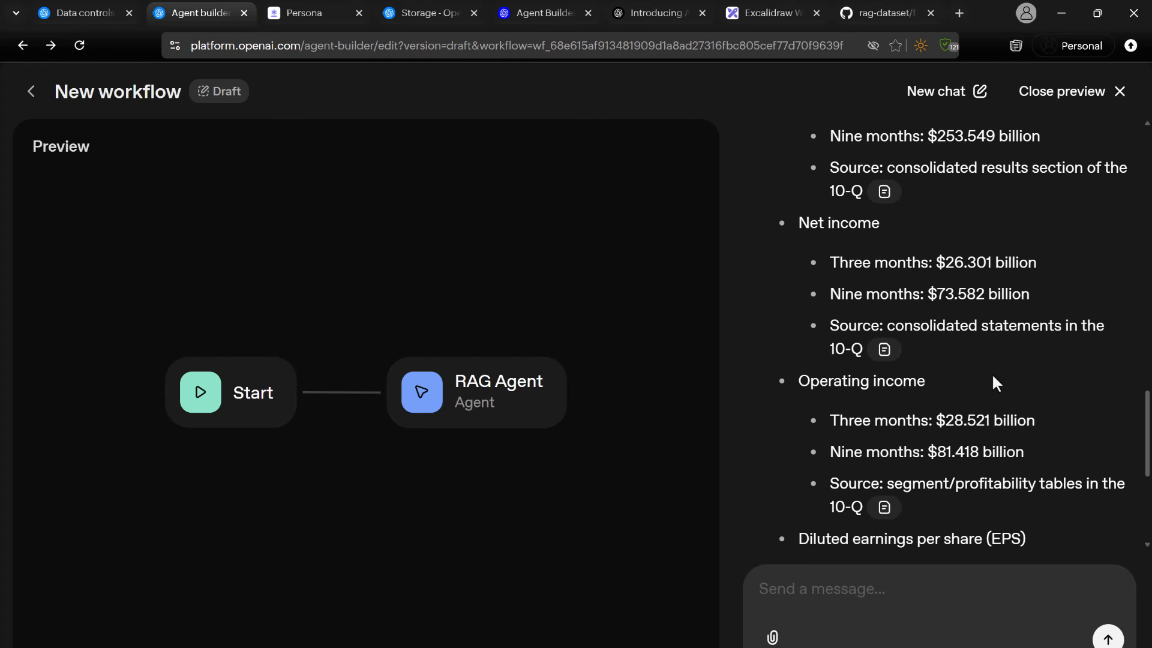
{"action": "scroll", "coordinate": [1042, 425], "scroll_direction": "up", "scroll_amount": 1}
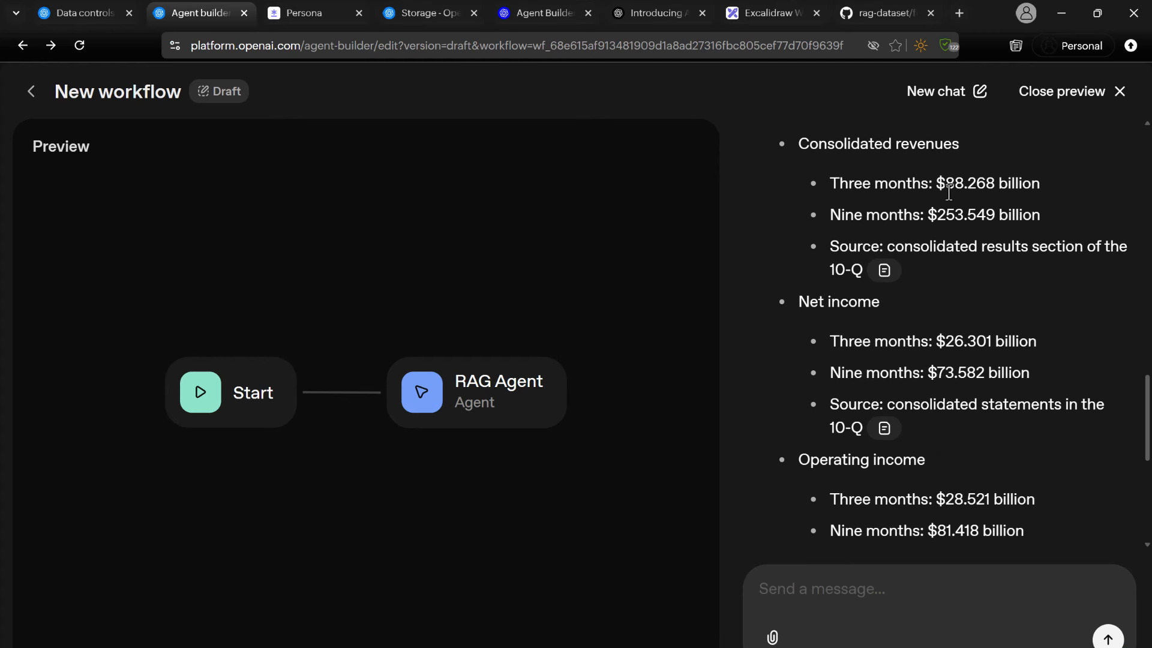
{"action": "left_click_drag", "start_coordinate": [1040, 215], "coordinate": [905, 214]}
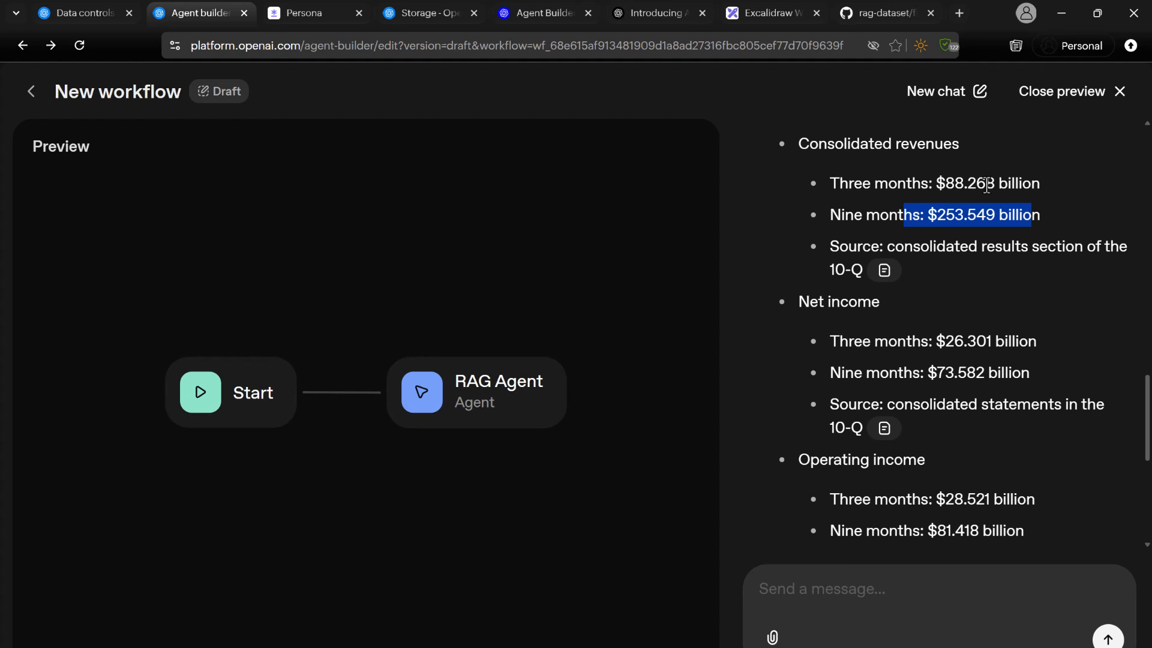
{"action": "left_click", "coordinate": [1014, 184]}
{"action": "left_click_drag", "start_coordinate": [1030, 184], "coordinate": [945, 184]}
{"action": "scroll", "coordinate": [1058, 268], "scroll_direction": "down", "scroll_amount": 2}
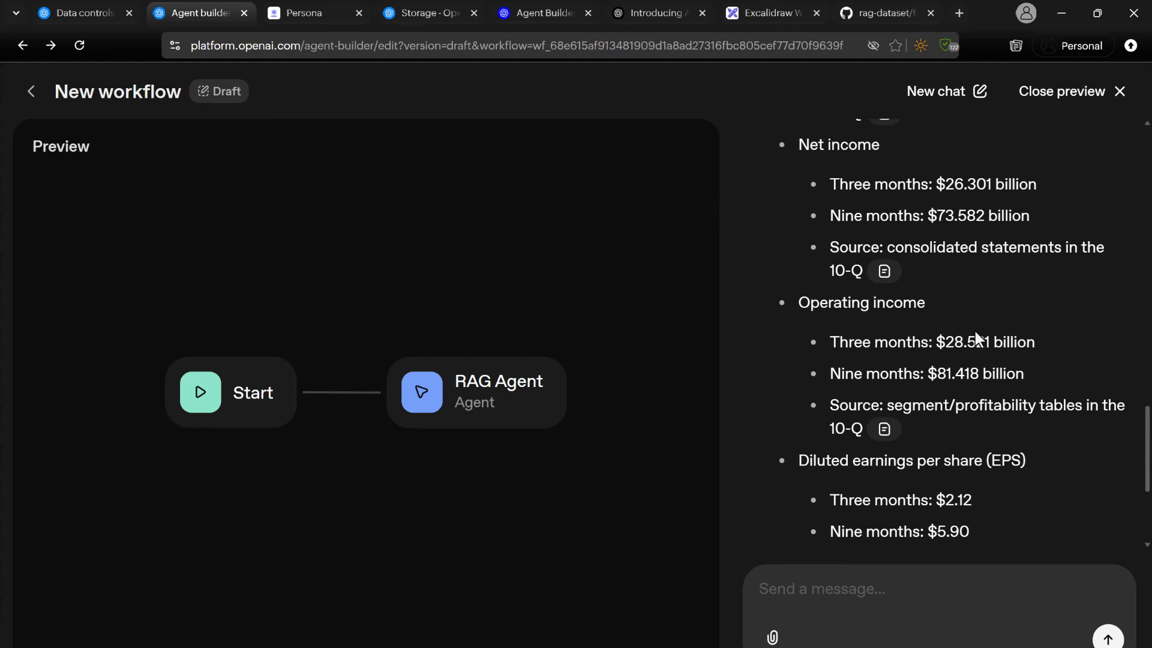
{"action": "scroll", "coordinate": [974, 332], "scroll_direction": "up", "scroll_amount": 6}
{"action": "scroll", "coordinate": [887, 267], "scroll_direction": "down", "scroll_amount": 7}
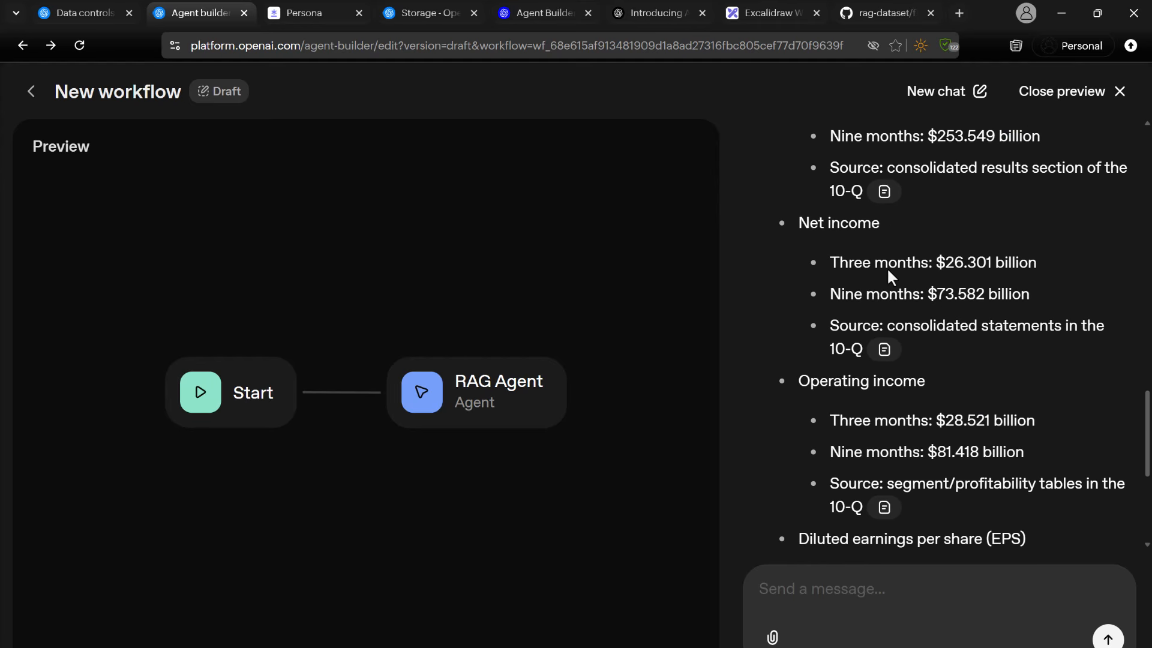